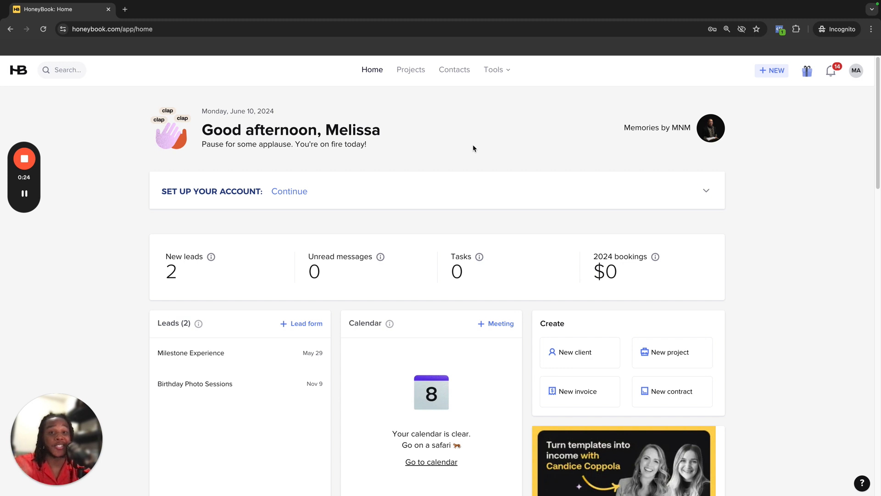
Go to the templates library and create a new invoice smart file template
left_click(495, 69)
left_click(292, 128)
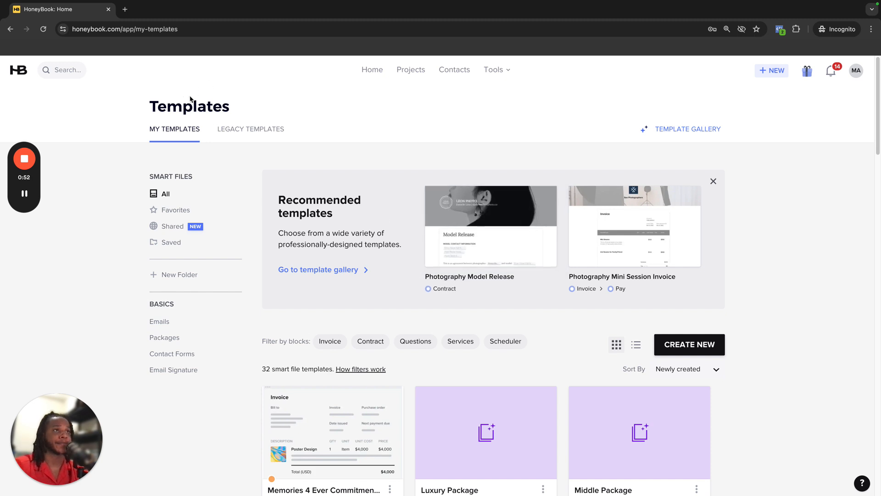
left_click_drag(150, 107, 253, 115)
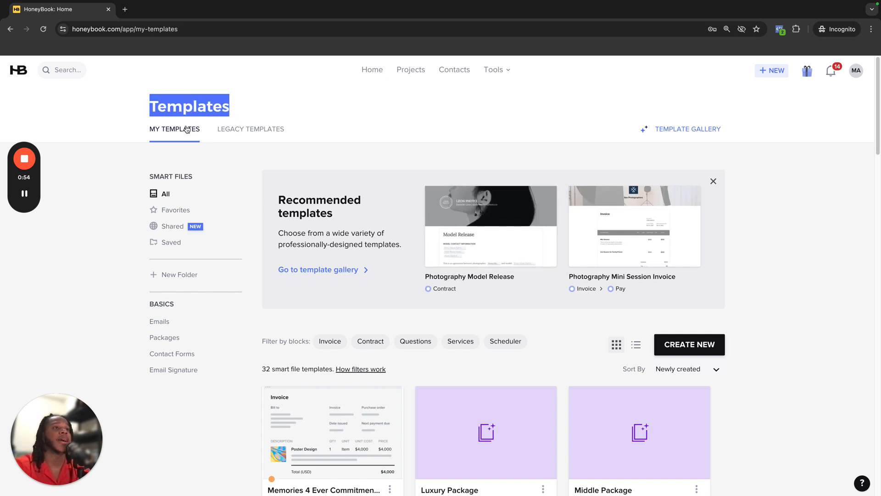
scroll(419, 335, "down", 2)
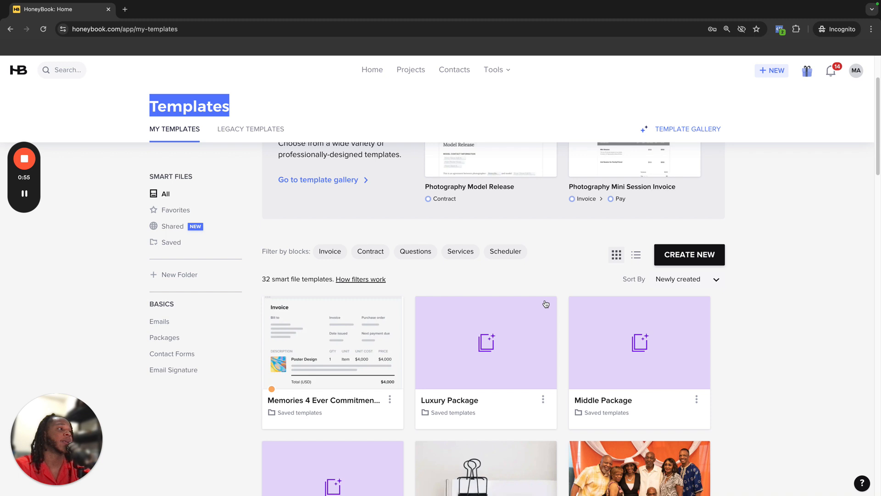
left_click(697, 255)
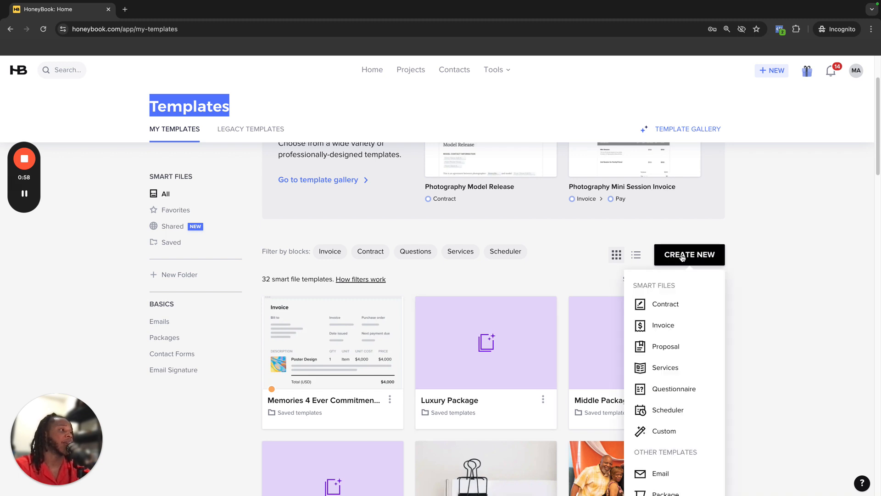
left_click(667, 327)
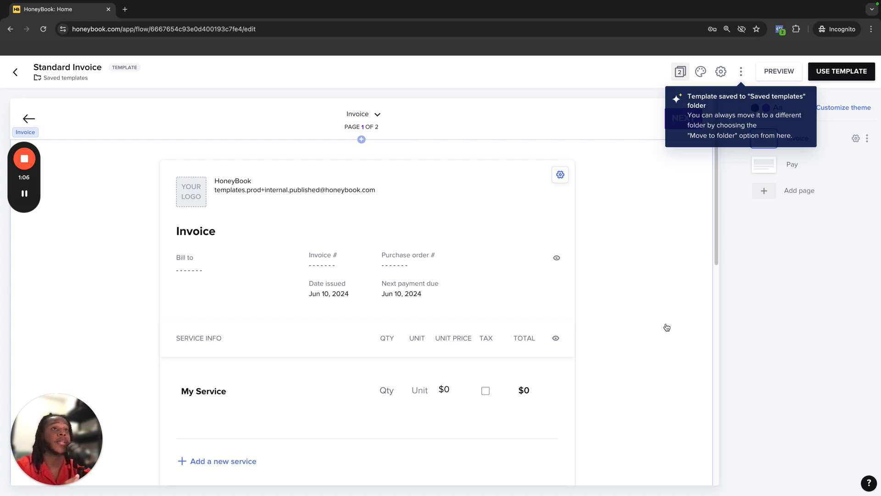
Rename the template to Portfolio Building Commitment Fee
left_click(144, 107)
left_click_drag(104, 69, 35, 69)
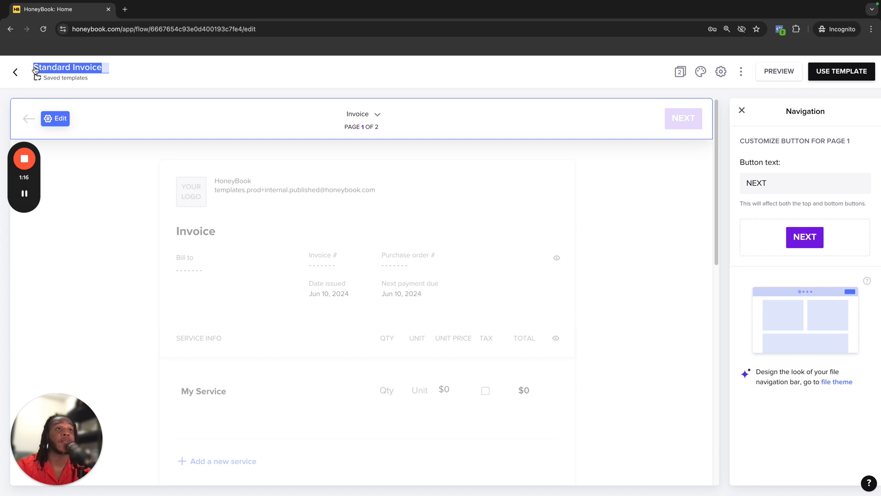
key("BackSpace")
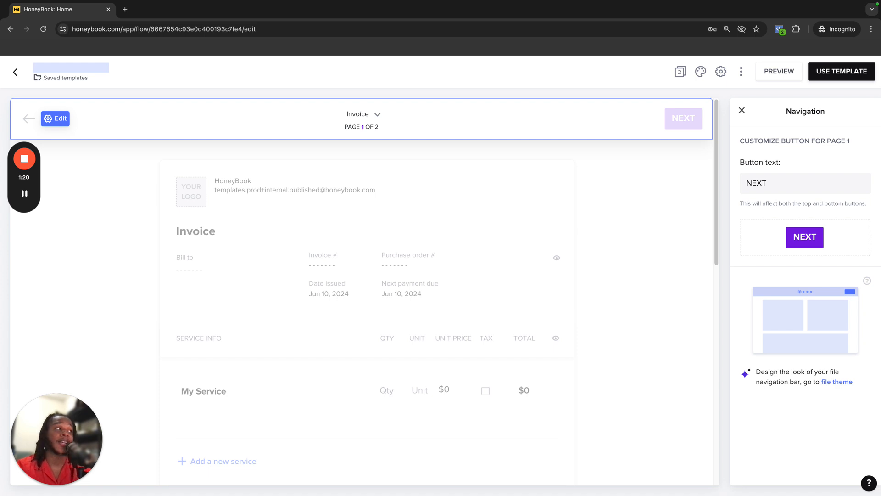
type("Commi")
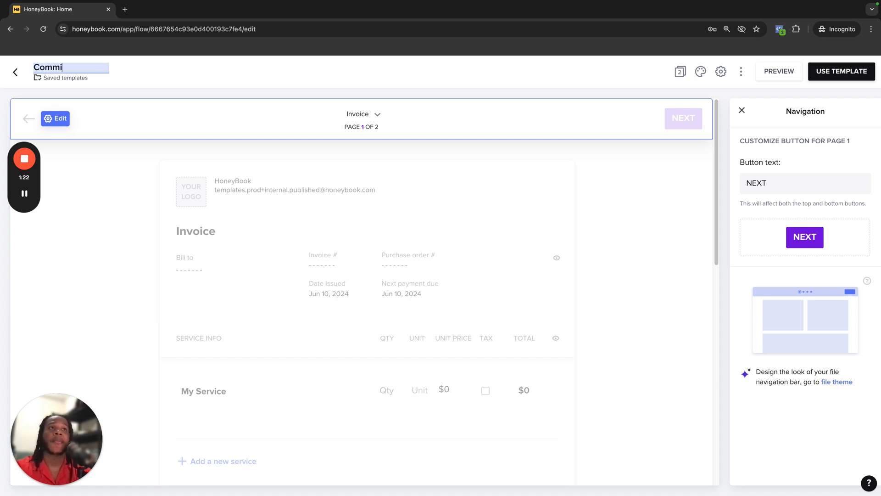
type("tment Fee")
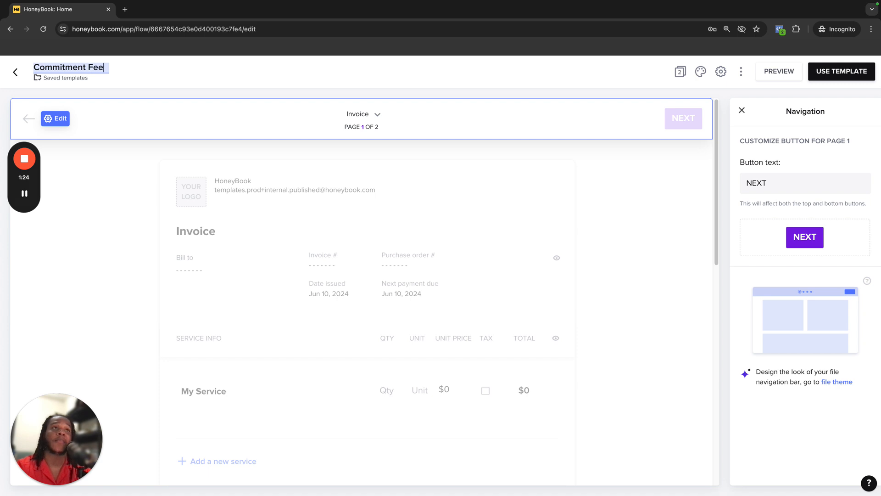
left_click(139, 73)
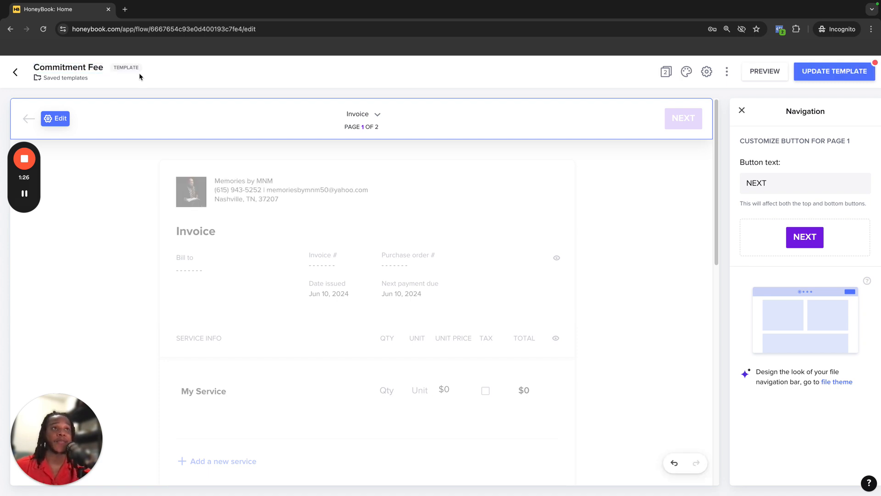
left_click(37, 68)
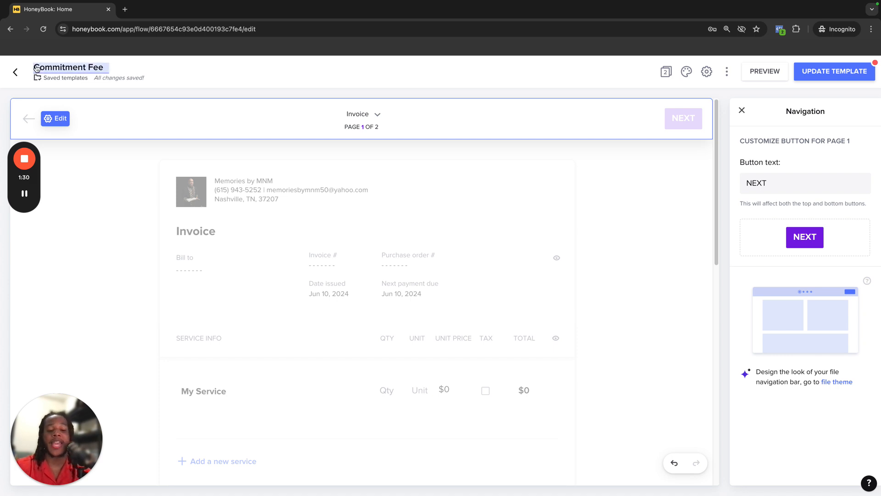
type("Portfolio B")
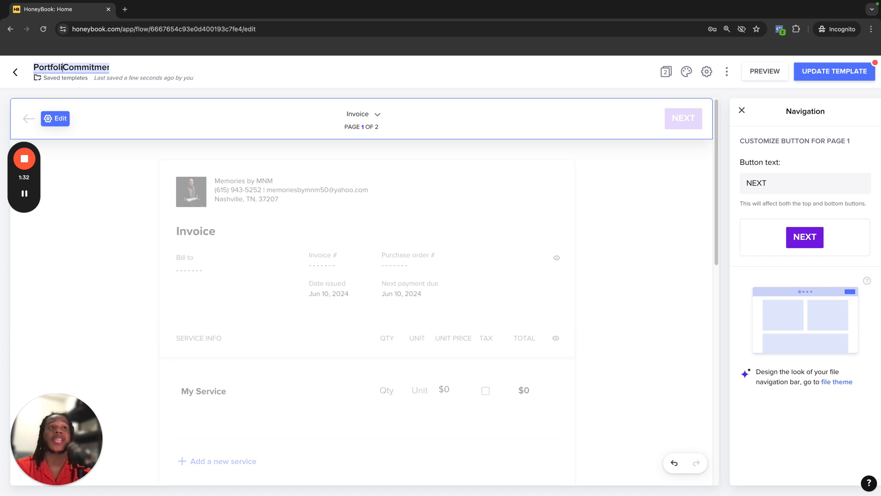
type("uilding")
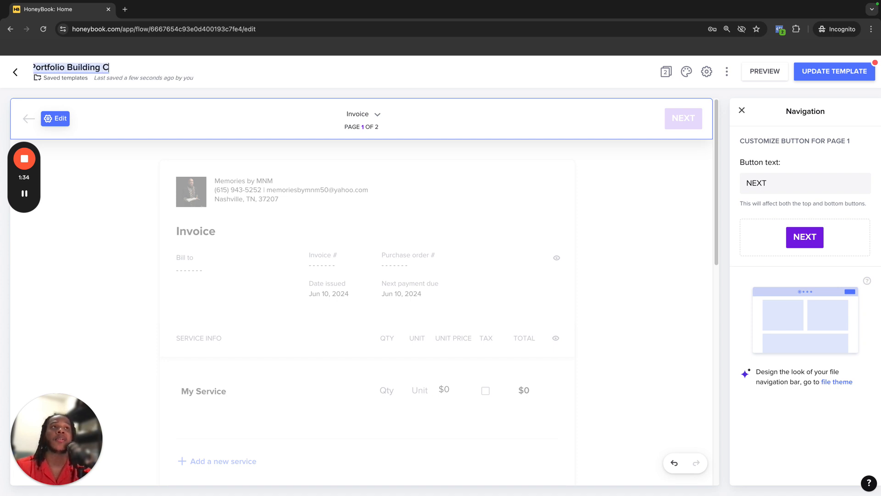
key("Return")
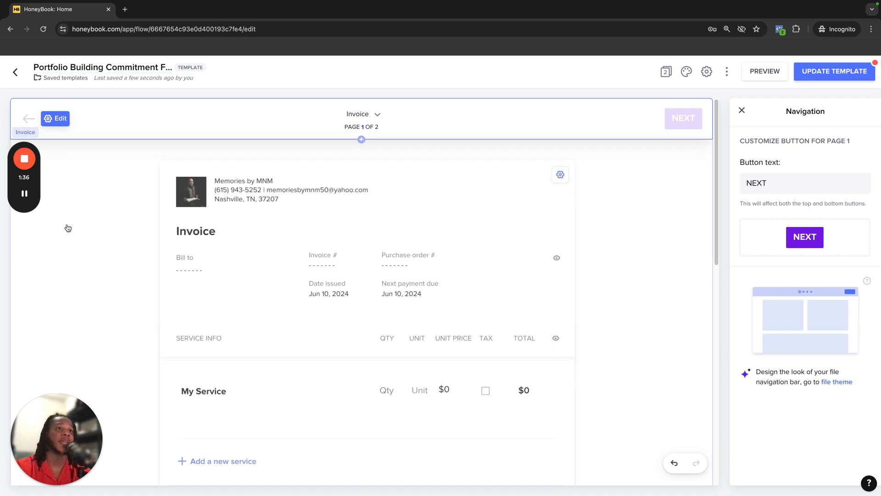
Replace the placeholder service name with Commitment Fee and create it as a new service
left_click(635, 266)
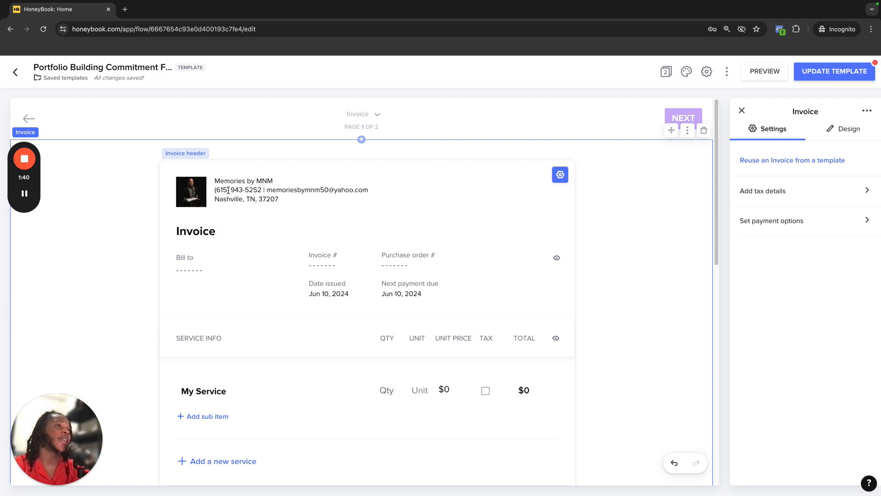
scroll(248, 212, "down", 3)
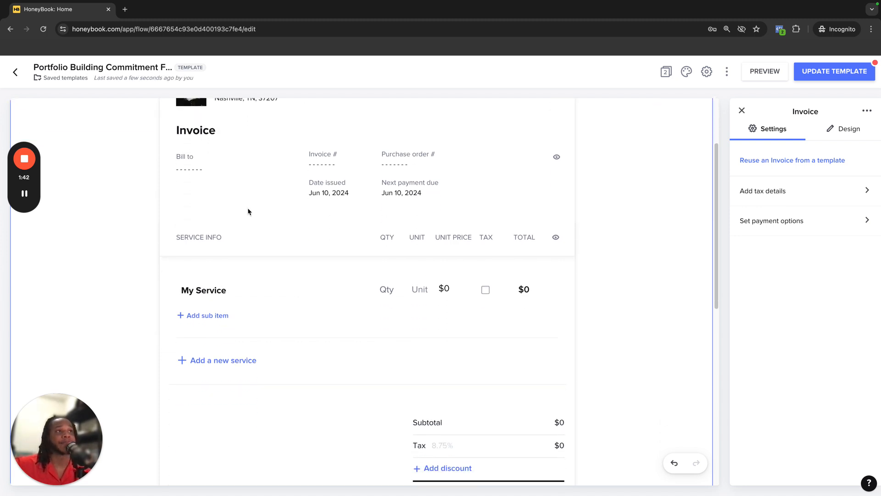
scroll(248, 211, "down", 2)
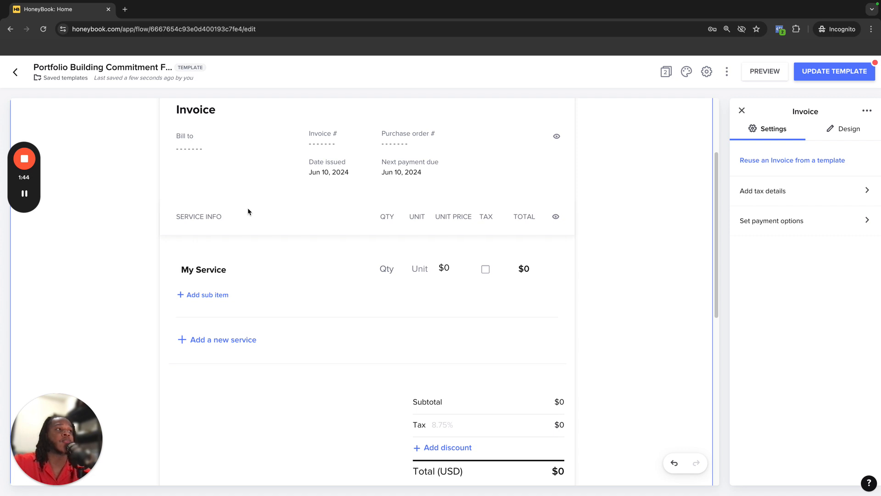
scroll(248, 212, "down", 1)
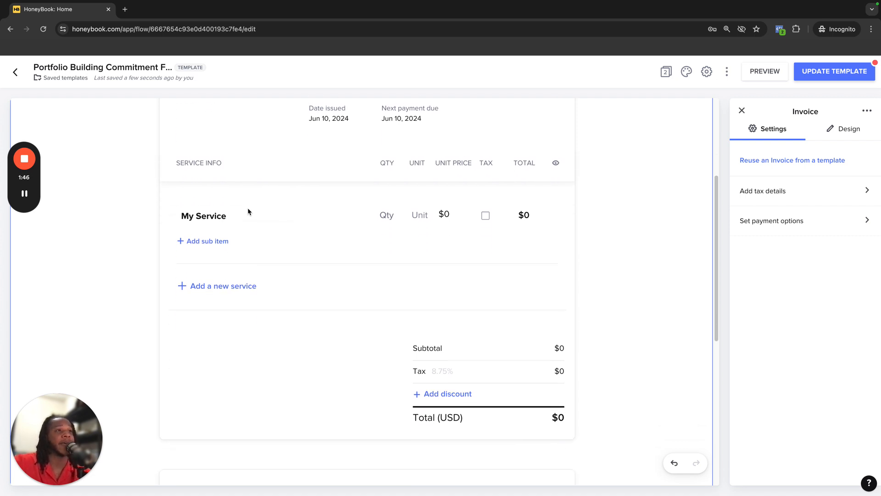
left_click(229, 217)
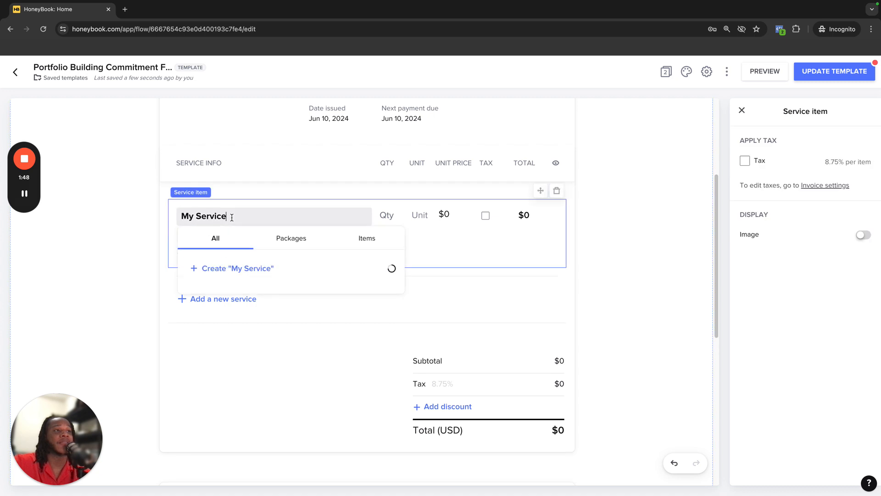
left_click(248, 374)
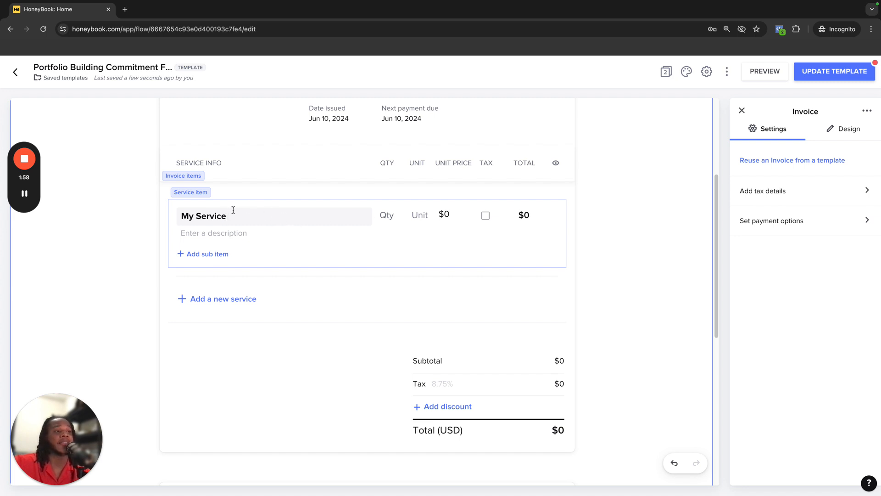
left_click(251, 215)
key("BackSpace")
key("BackSpace")
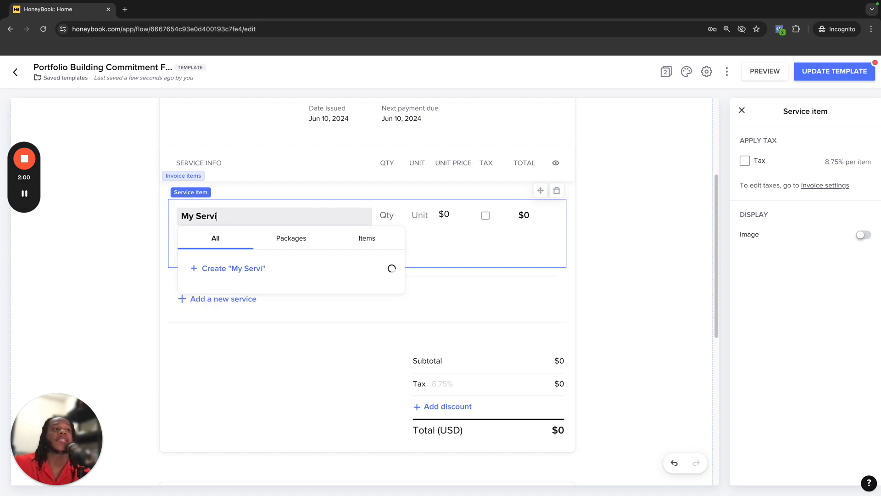
key("BackSpace")
key("BackSpace")
key("BackSpace")
key("BackSpace")
key("BackSpace")
key("BackSpace")
key("BackSpace")
key("BackSpace")
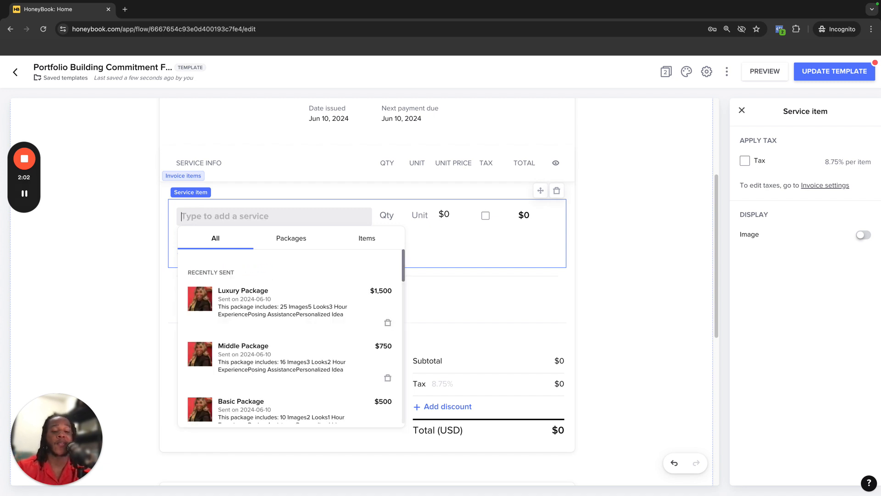
type("Commitm")
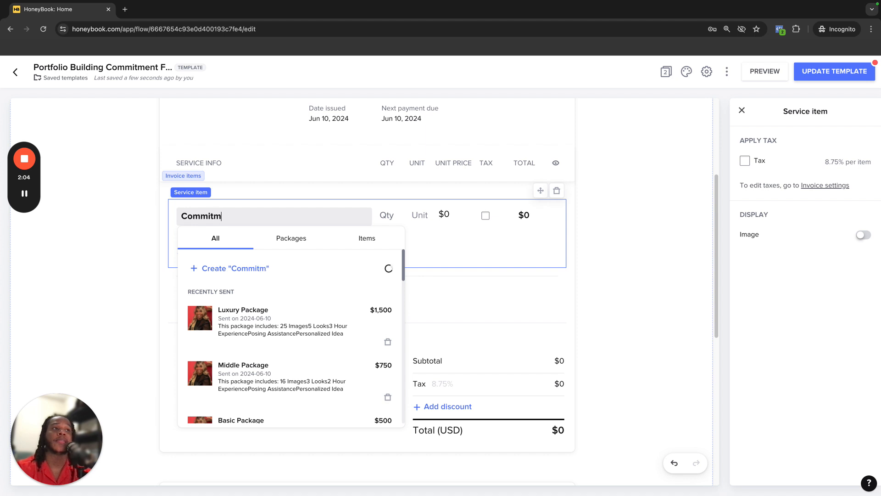
type("ent Fee")
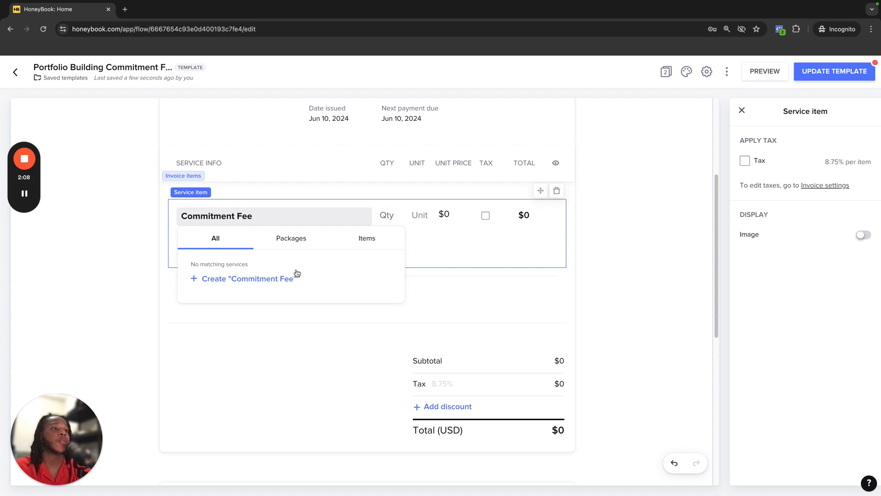
left_click(280, 279)
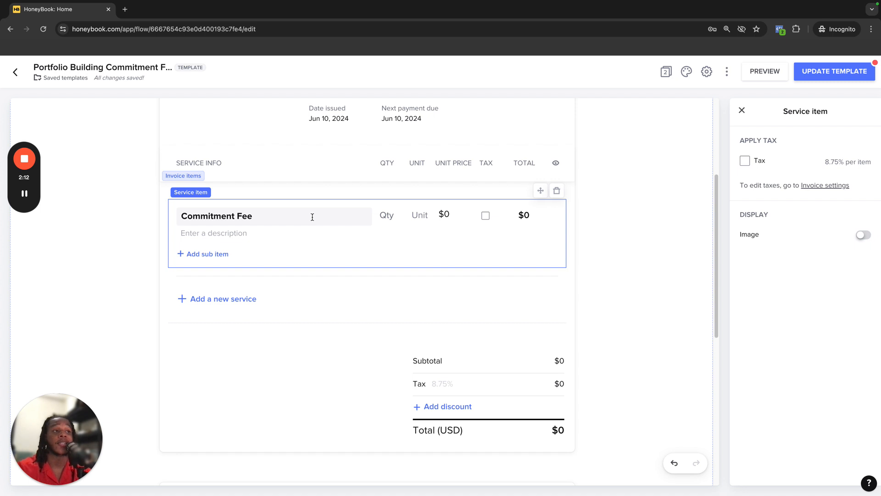
Give the Commitment Fee item the description "This is the commitment fee for the Memories 4 Ever Campaign."
left_click(258, 232)
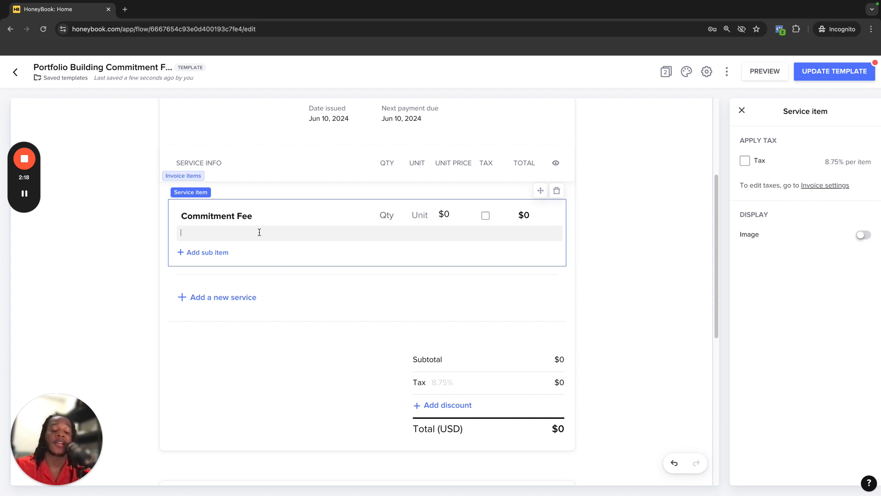
type("This is ")
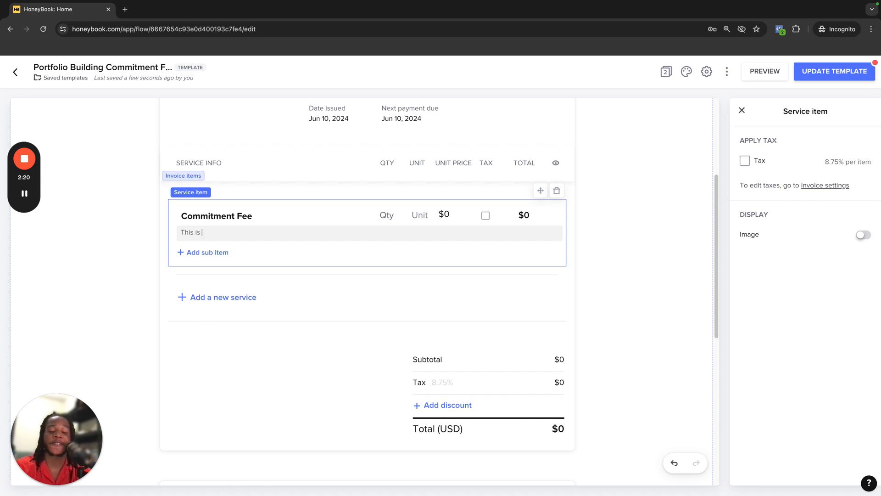
type("the commitment f")
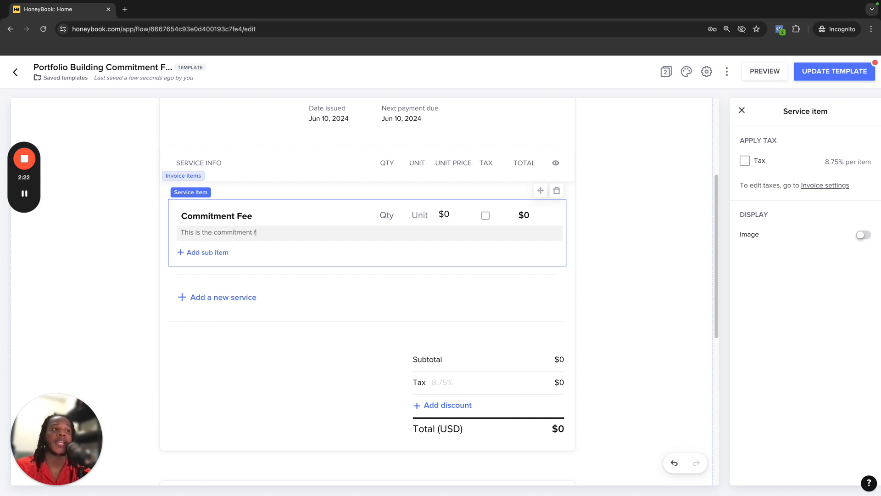
type("ee for ")
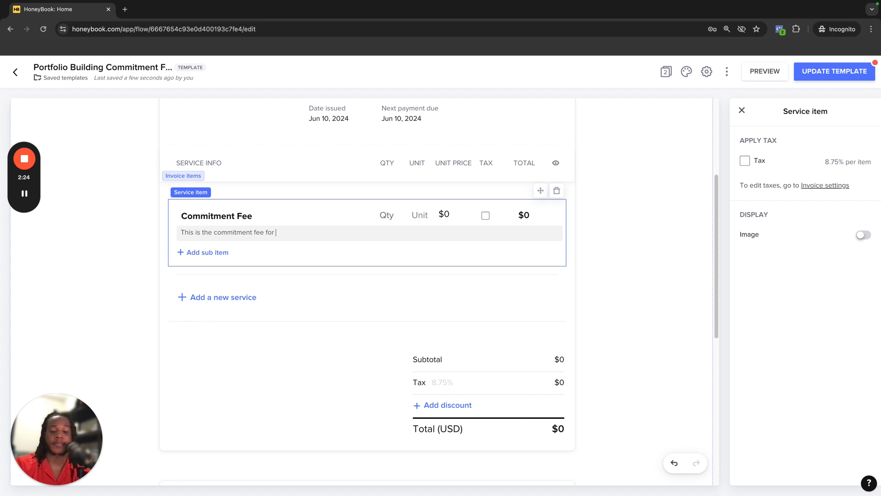
type("the Memor")
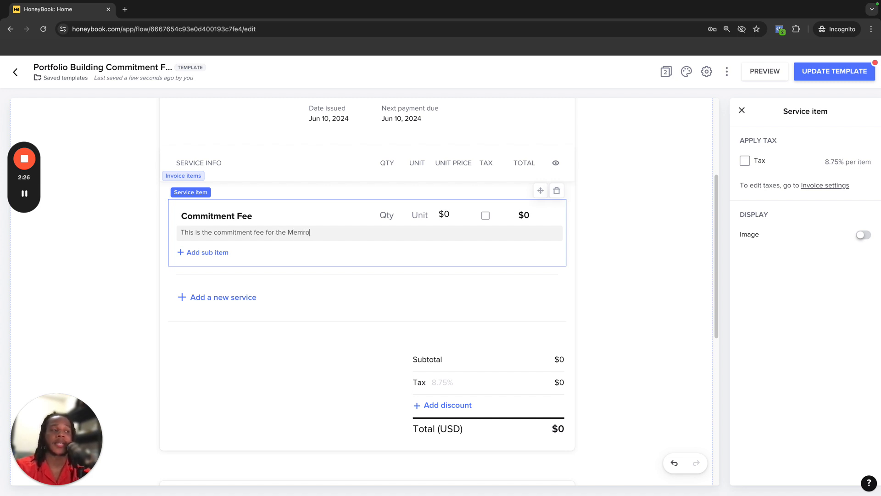
type("ies 4 E")
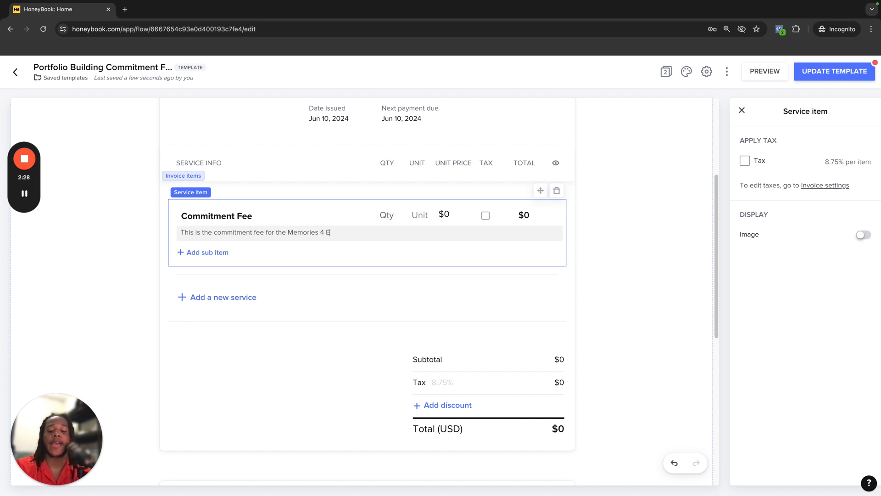
type("verycam")
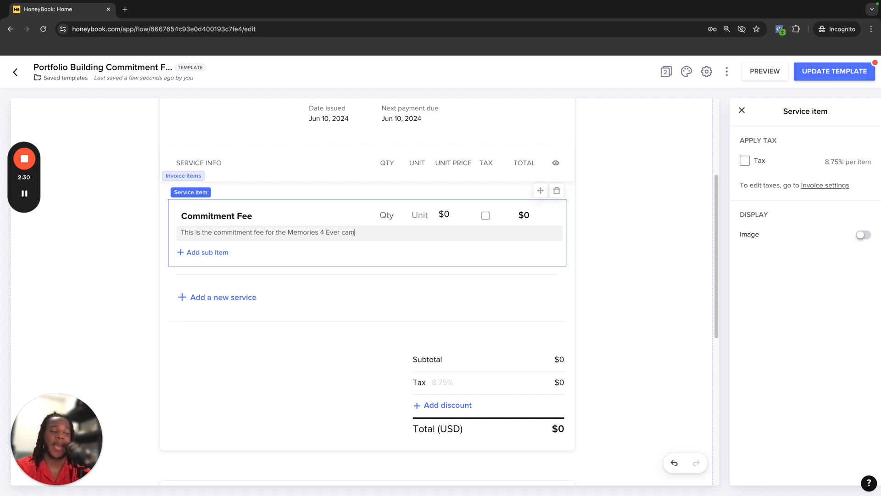
key("BackSpace")
key("BackSpace")
type("Campaign")
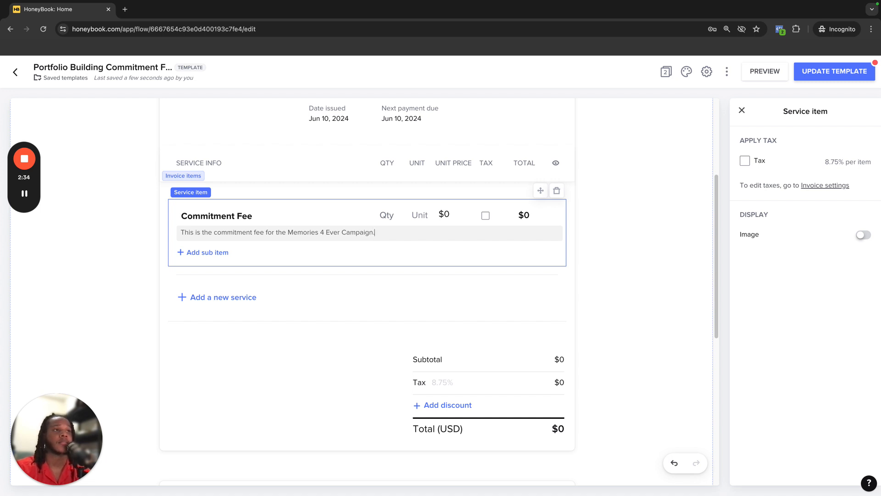
type(".")
Add a second paragraph to the Commitment Fee description reading "With this commitment fee you will get:" followed by a blank line
key("Return")
key("Return")
type("With th")
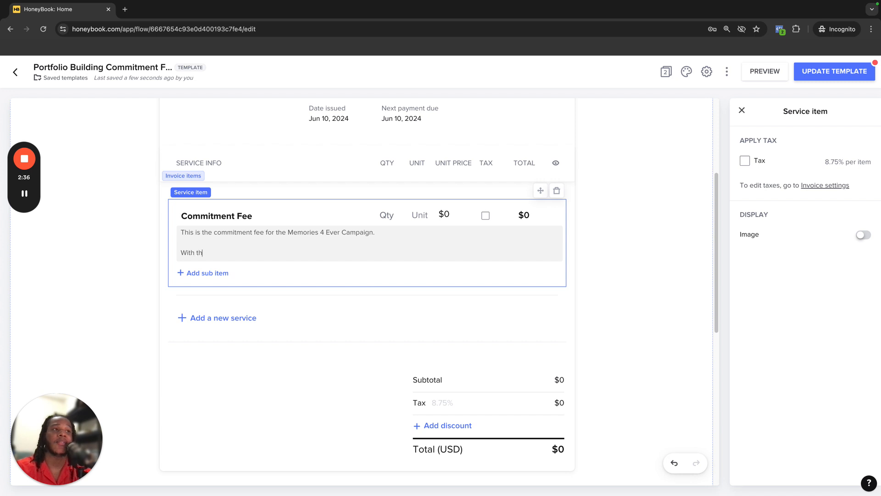
type("is ")
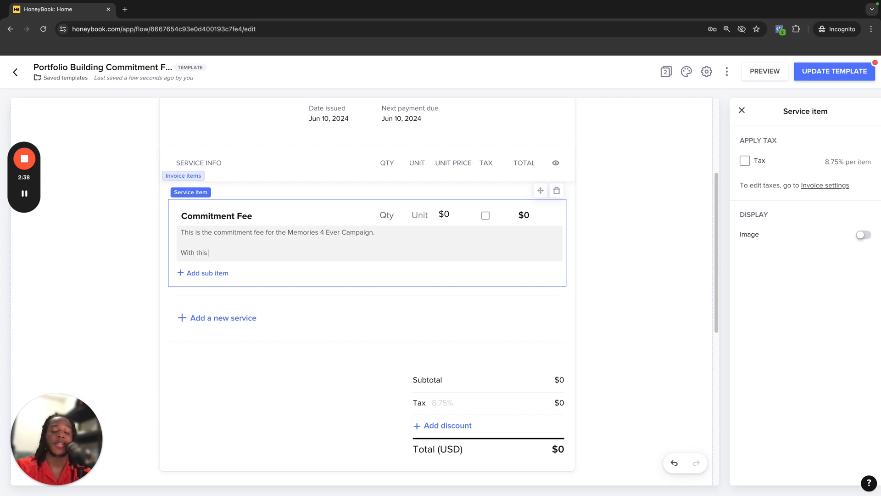
type("commitmen")
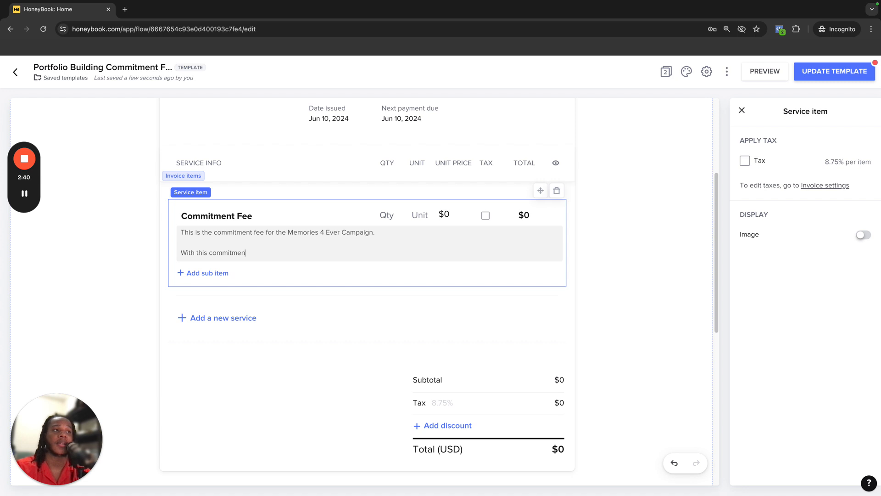
type("t fee ")
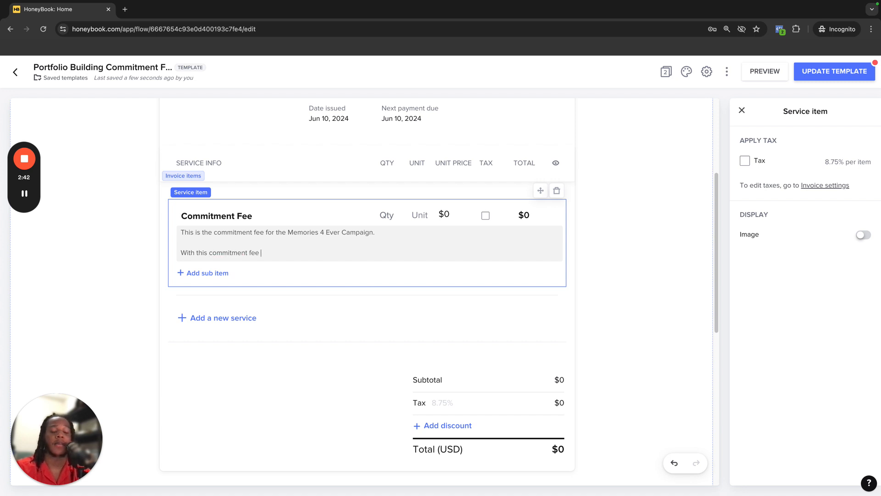
type("you will get")
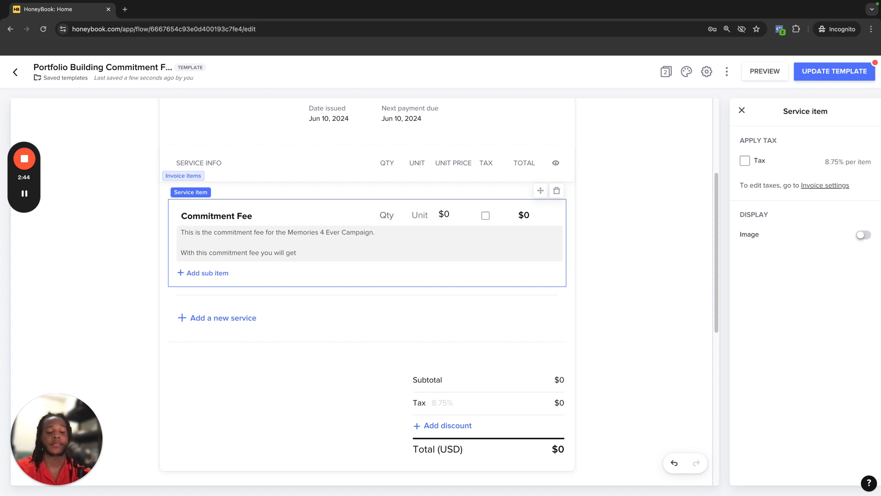
type(":")
key("Return")
key("Return")
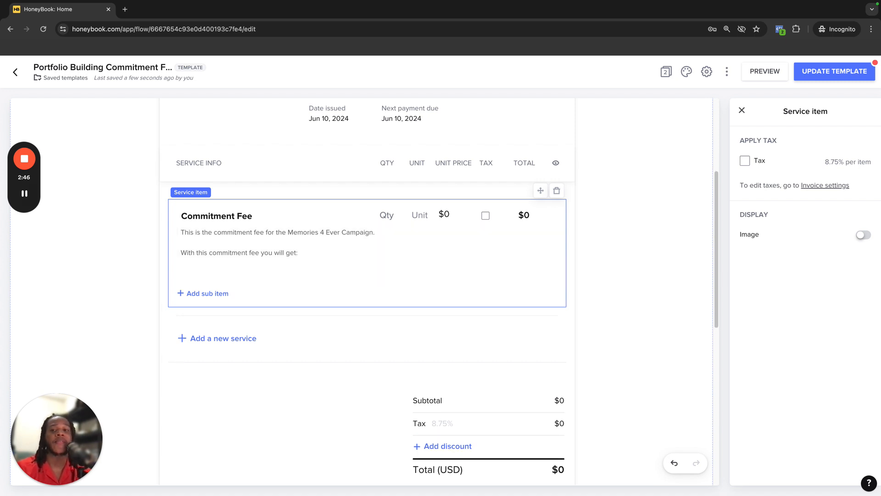
Switch to the Copy of Portfolio Building Worksheet Google Doc and place it beside the template
mouse_move(71, 2)
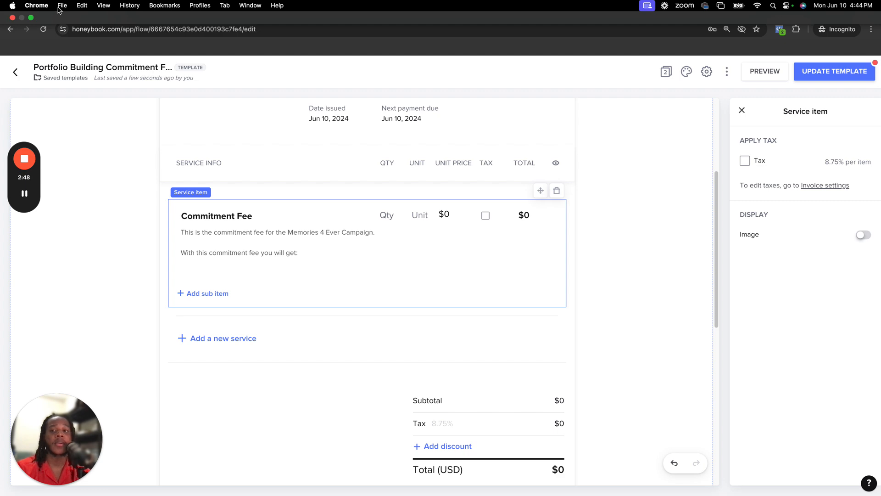
left_click(31, 19)
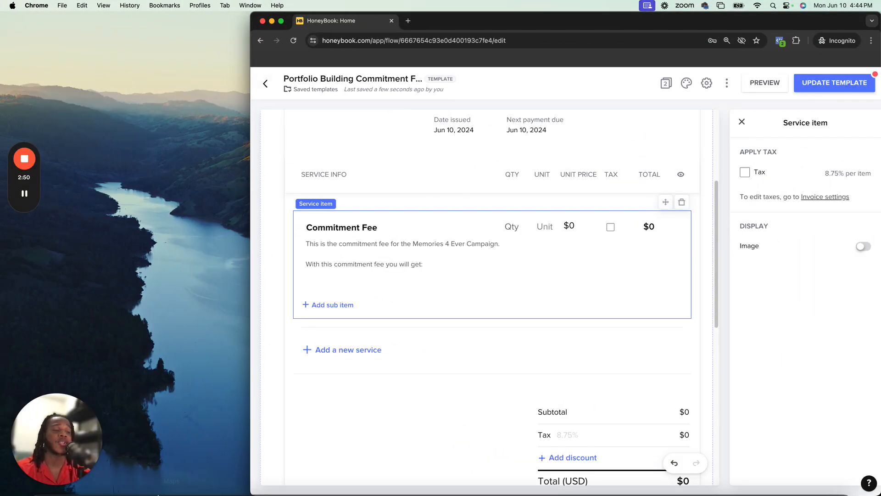
mouse_move(140, 487)
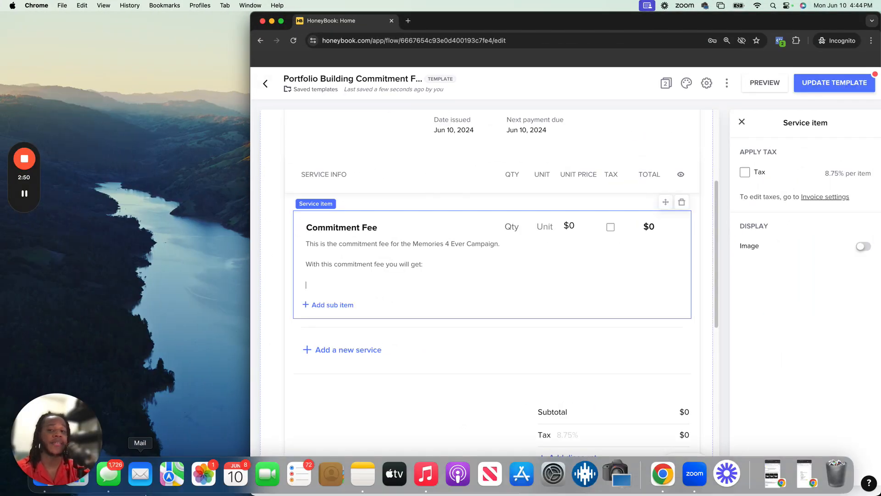
right_click(668, 484)
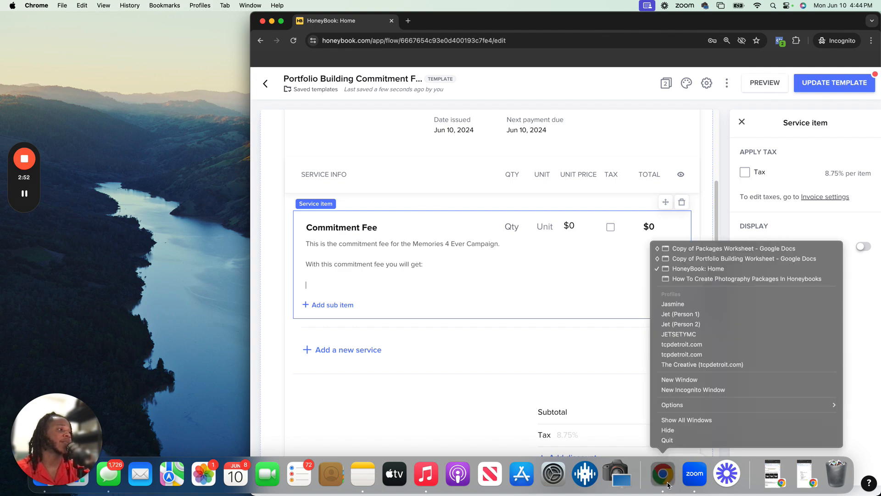
left_click(734, 260)
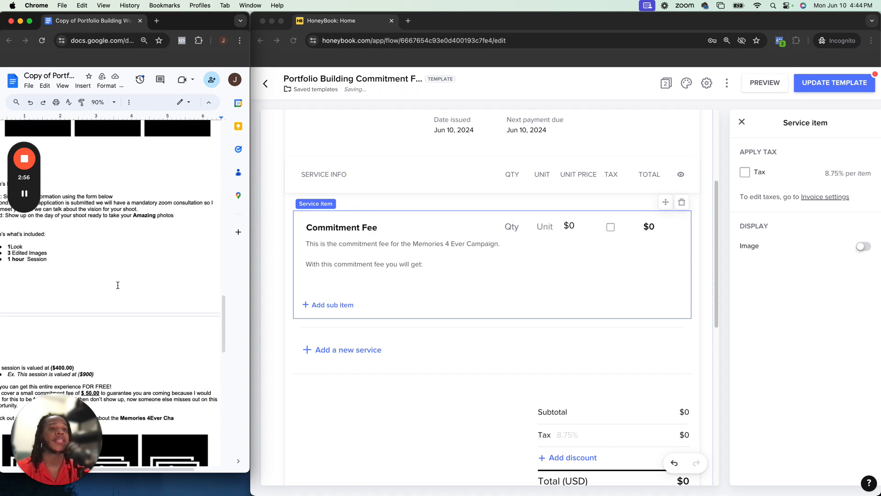
Copy the included items list (1 Look, 3 Edited Images, 1 hour Session) from the doc into the description
left_click_drag(67, 257, 12, 246)
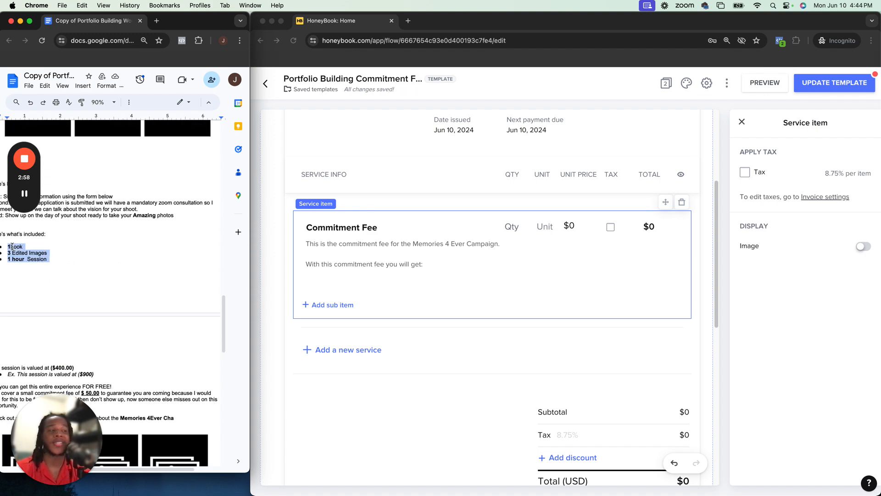
left_click(444, 273)
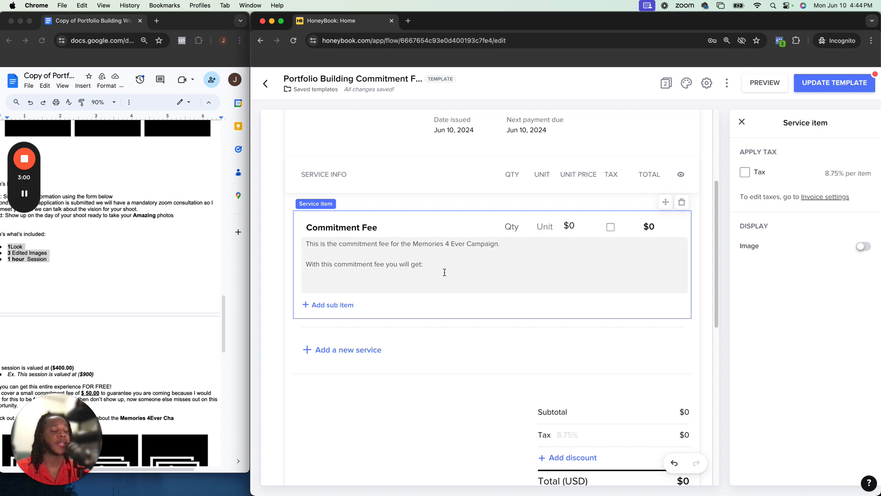
type("1Look 3 Edited Images 1 hour Session")
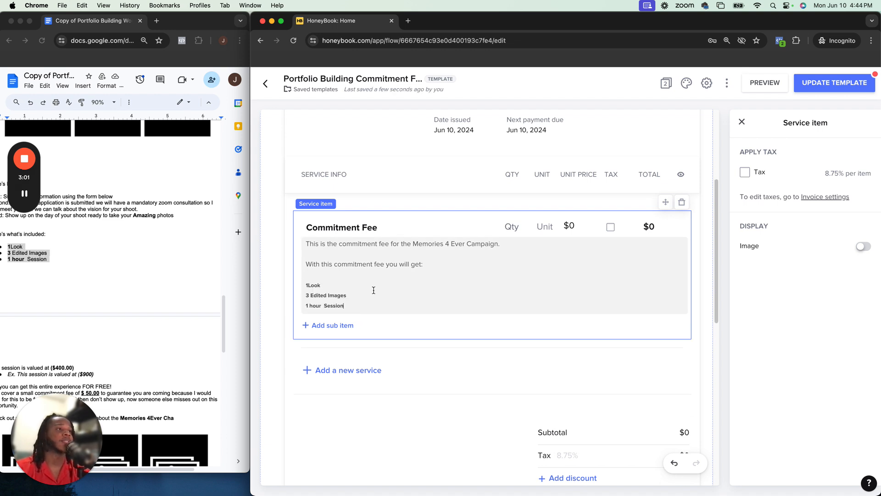
Turn the three pasted lines into bullet points and remove the empty line above them
left_click(308, 285)
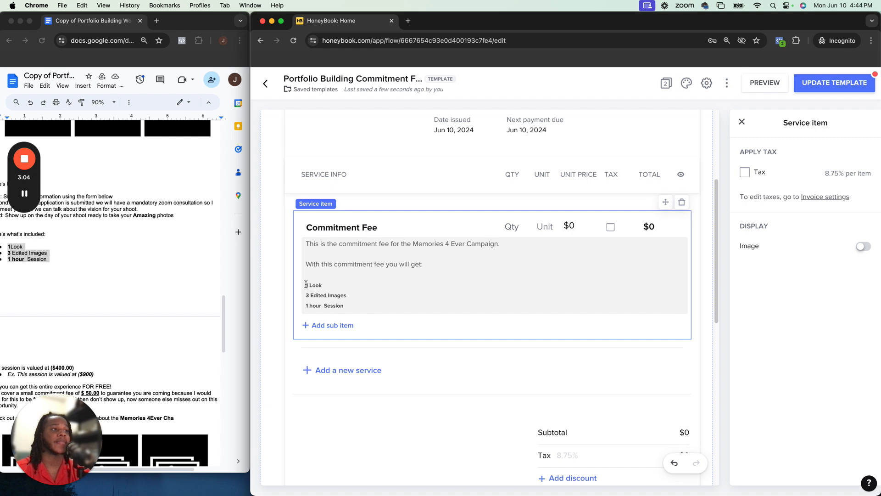
type("-")
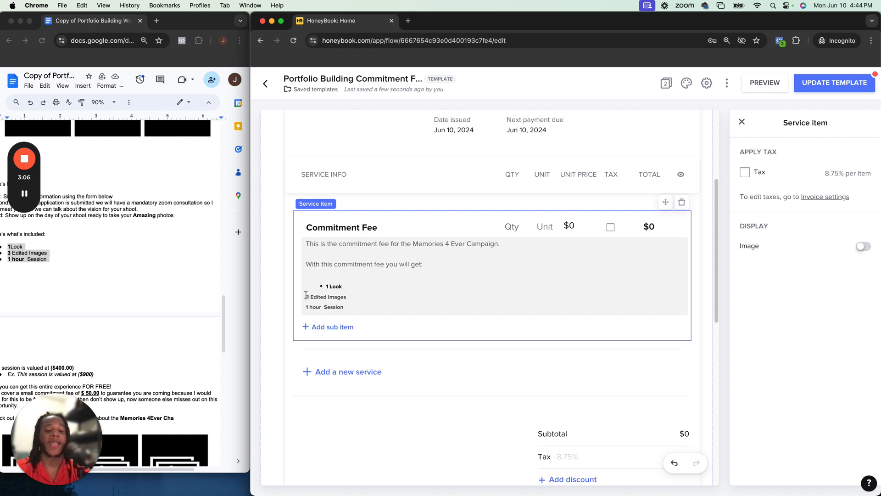
left_click(306, 296)
type("-")
left_click(307, 306)
type("-")
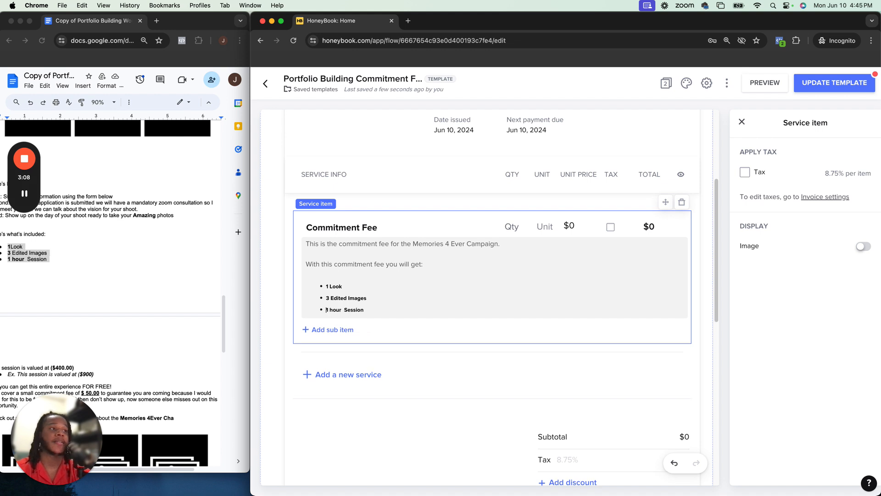
left_click(337, 273)
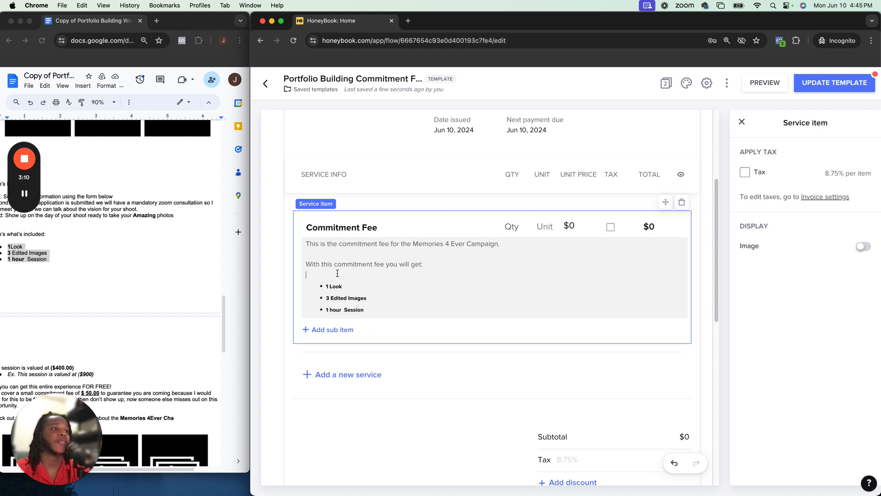
key("BackSpace")
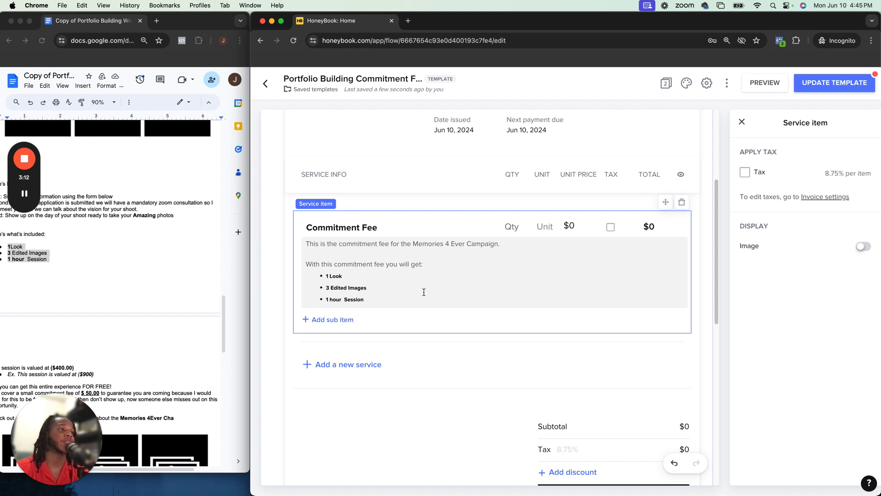
Set the Commitment Fee quantity to 1 and its unit price to $50
scroll(416, 299, "down", 2)
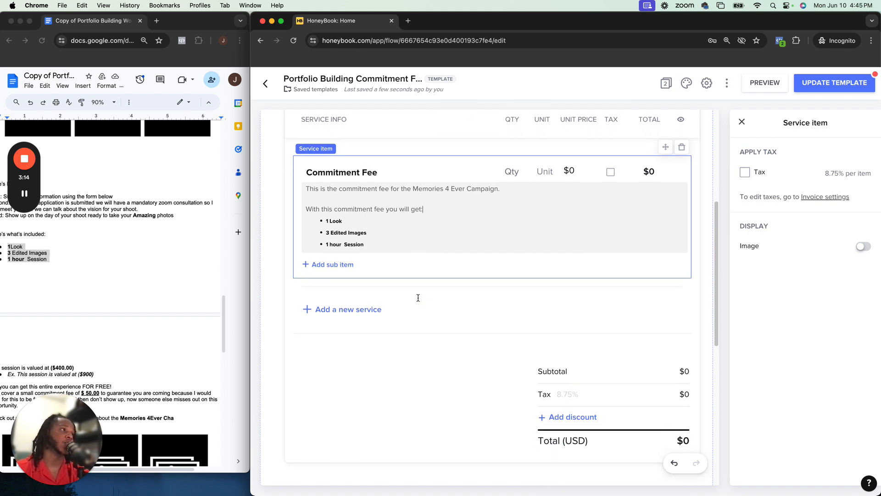
scroll(416, 298, "up", 5)
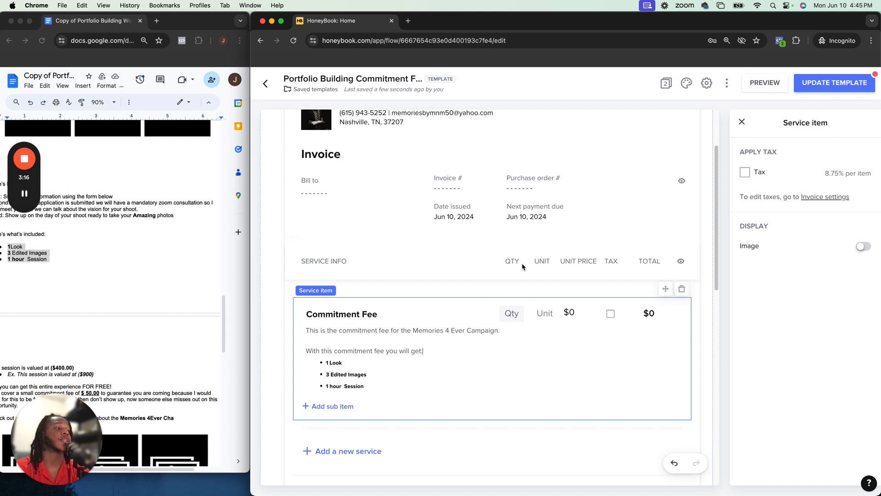
left_click(508, 314)
type("1")
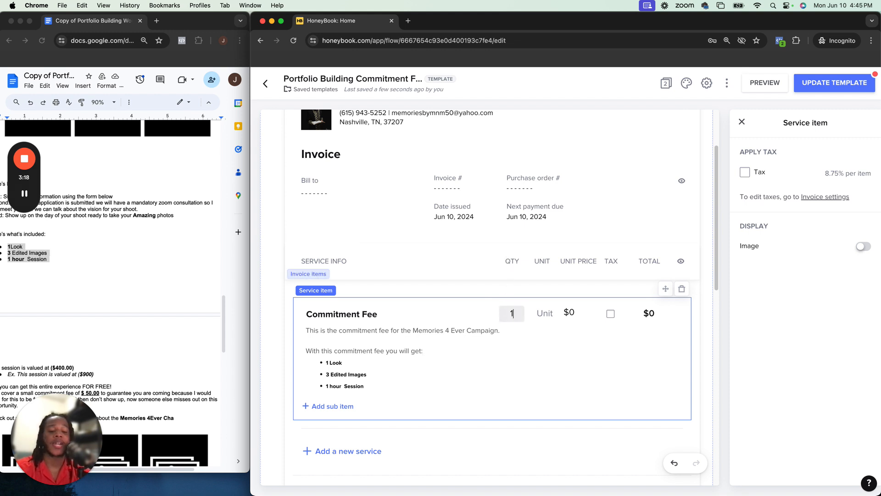
left_click(571, 313)
left_click(579, 313)
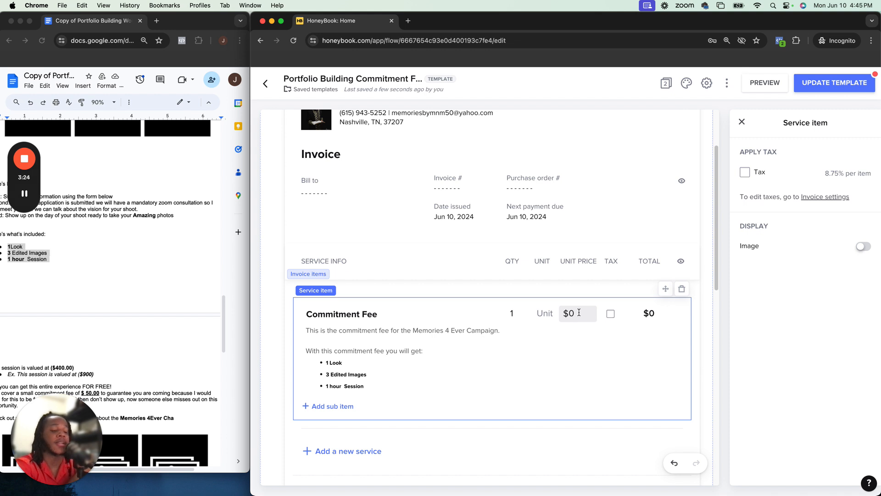
key("BackSpace")
type("50")
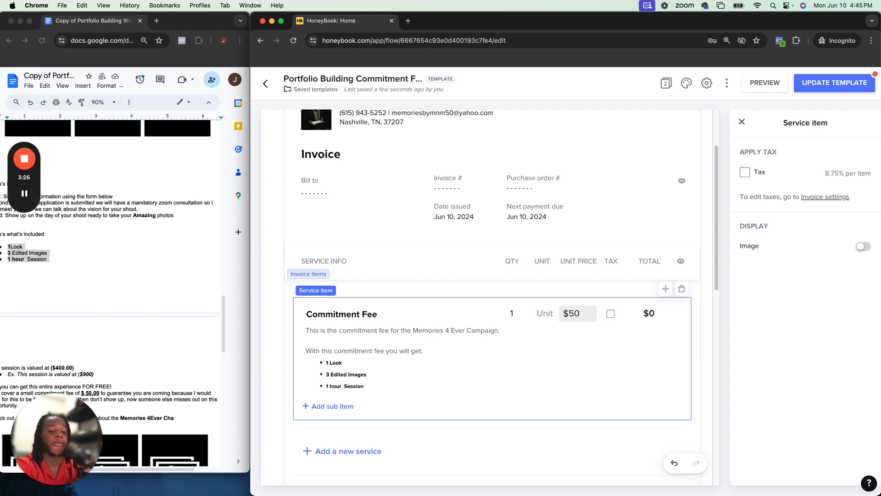
key("Return")
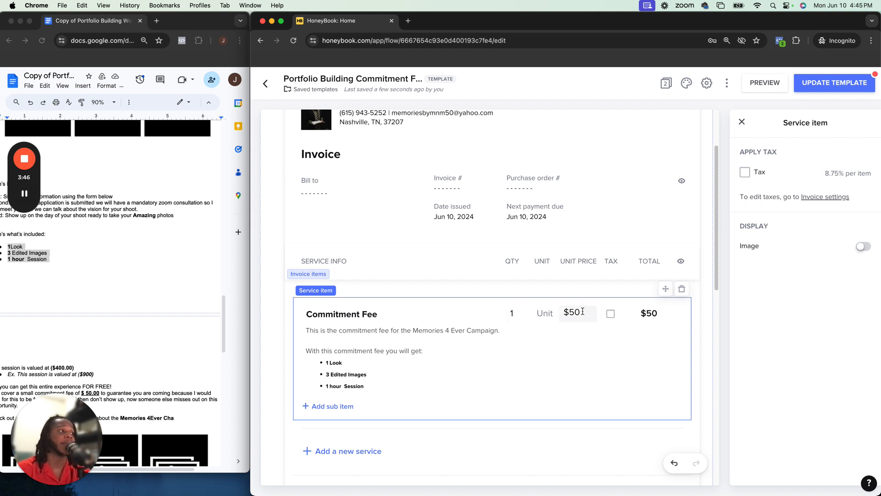
Try a quantity of 4 for the Commitment Fee, then set it back to 1
left_click(520, 311)
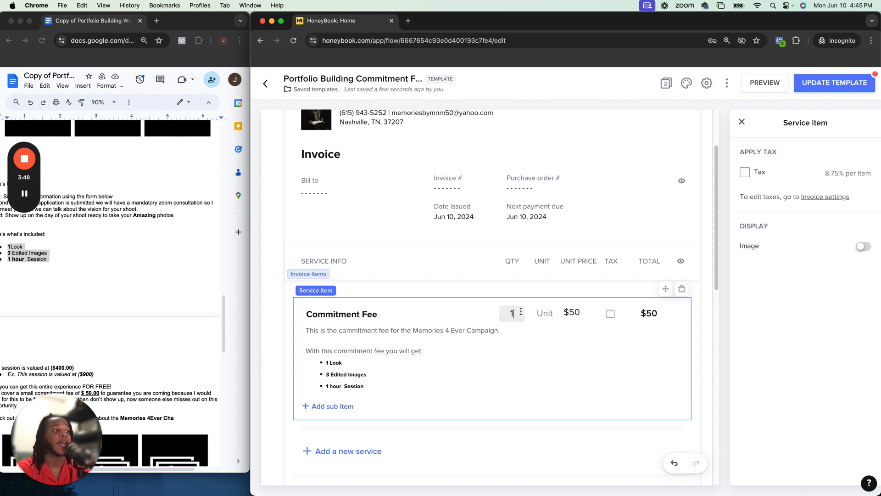
key("BackSpace")
type("4")
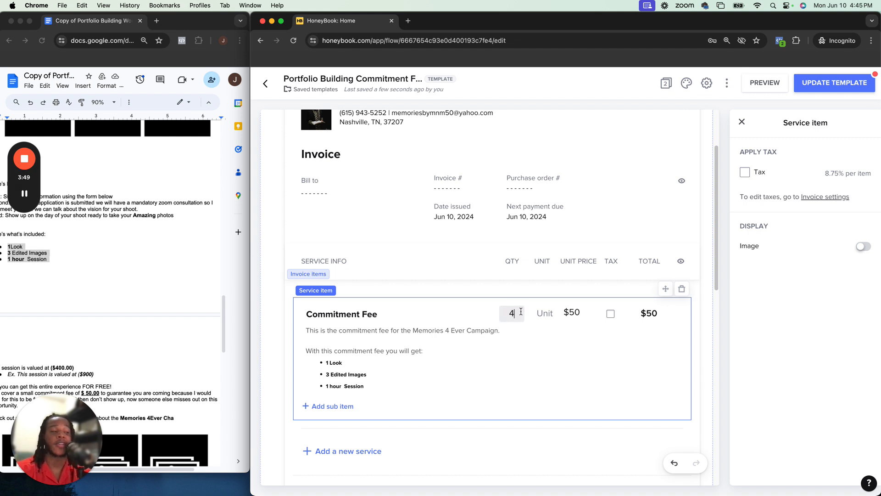
double_click(585, 312)
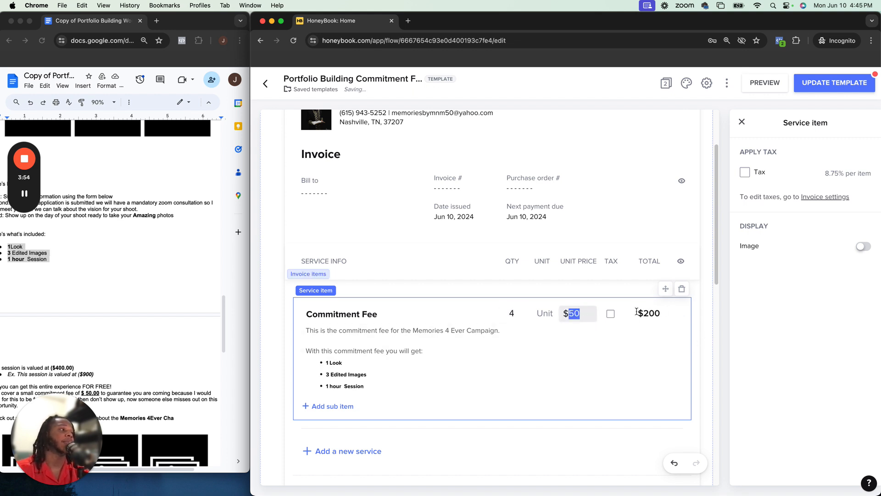
left_click(516, 313)
key("BackSpace")
type("1")
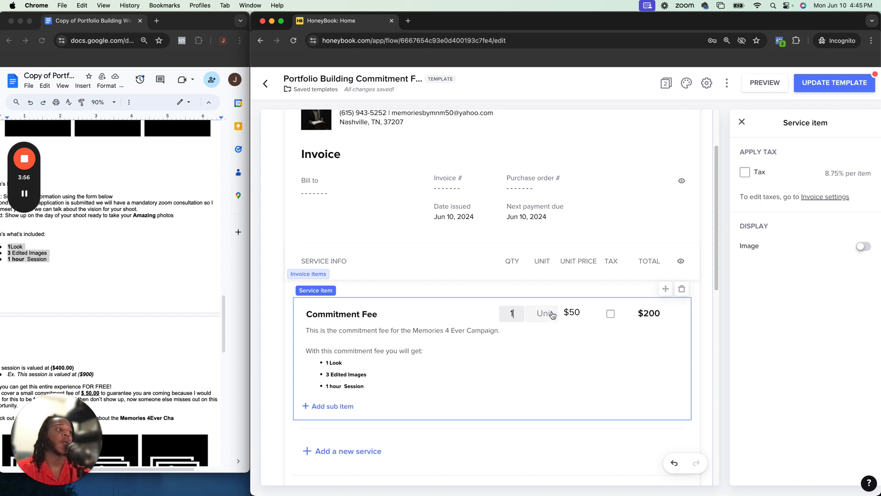
double_click(573, 313)
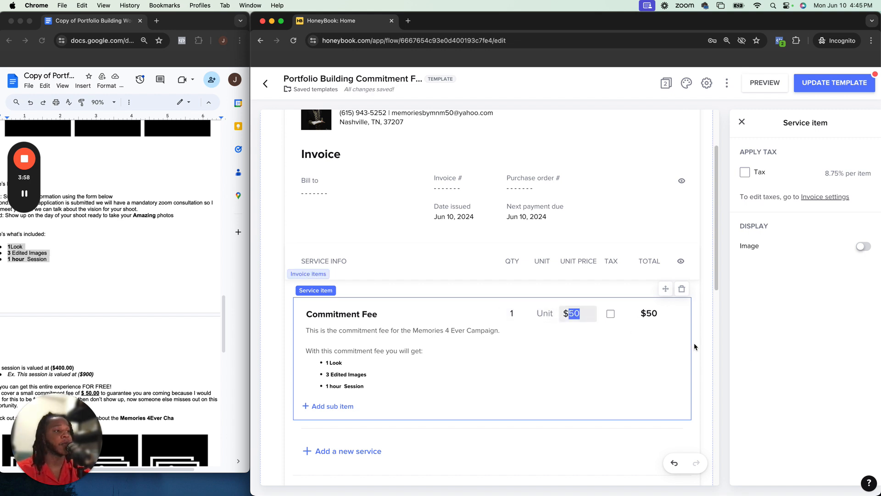
Add a sub item under the Commitment Fee and delete it again
scroll(694, 346, "down", 1)
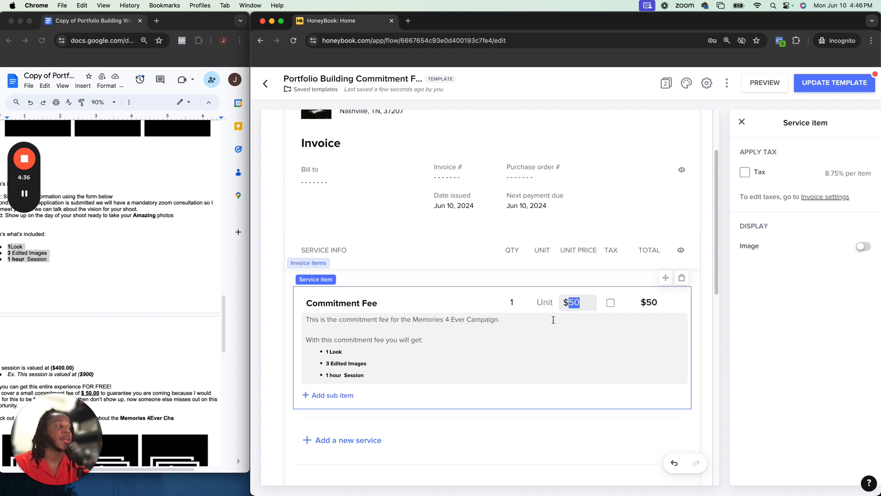
left_click(342, 398)
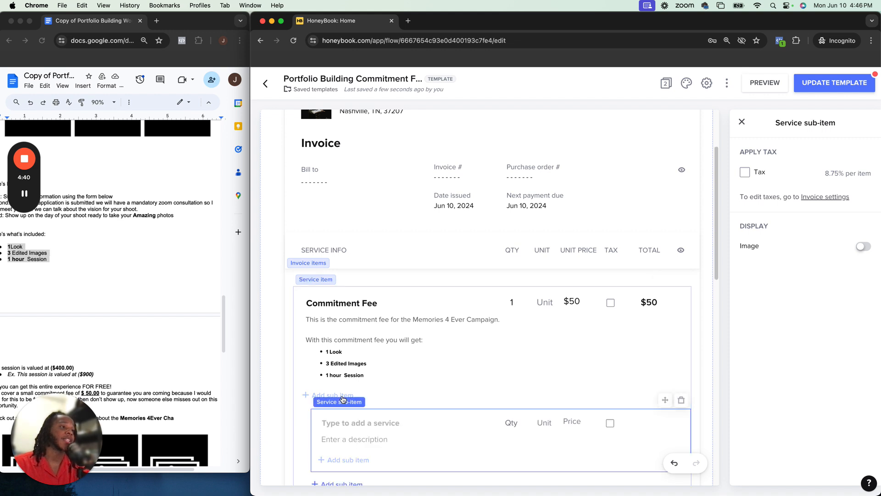
left_click(681, 400)
scroll(682, 401, "down", 6)
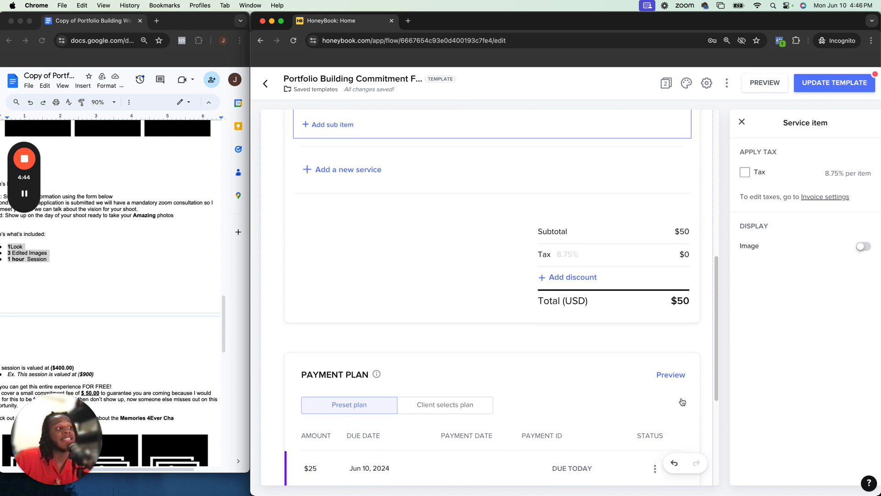
scroll(681, 401, "up", 1)
scroll(682, 401, "up", 2)
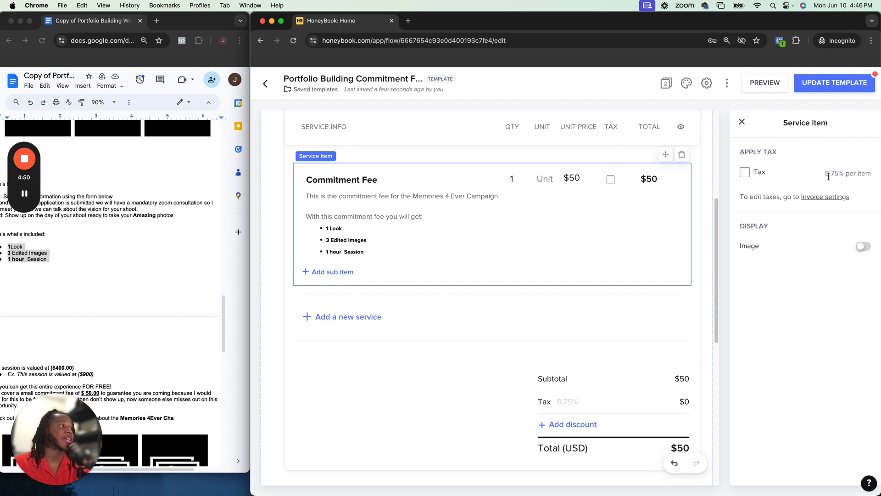
left_click_drag(824, 173, 879, 174)
scroll(635, 415, "down", 6)
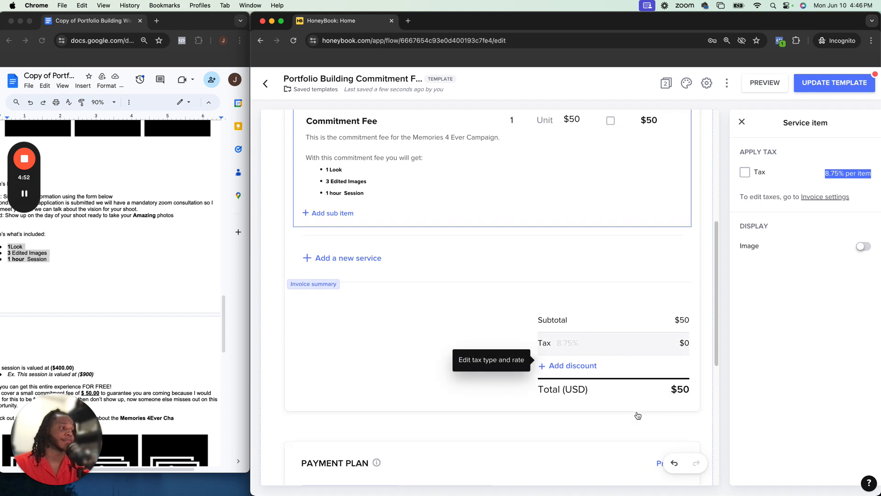
Remove the second installment from the payment plan so a single payment remains
scroll(637, 415, "down", 2)
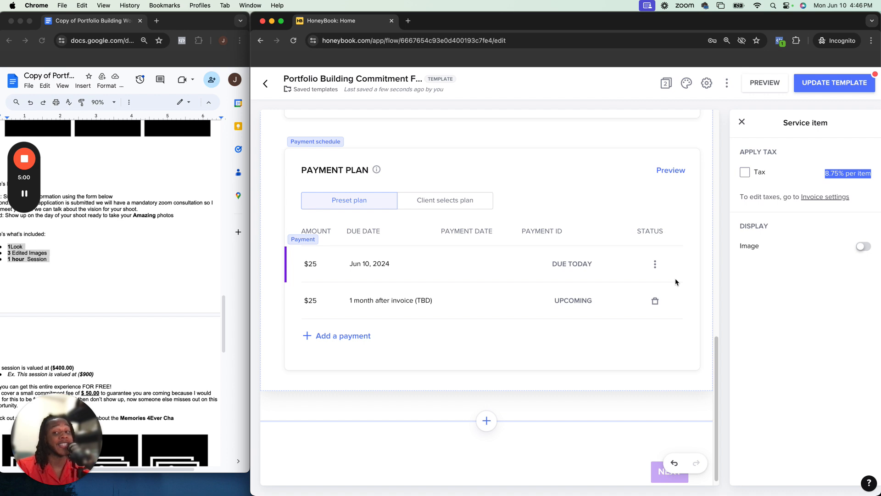
left_click(656, 301)
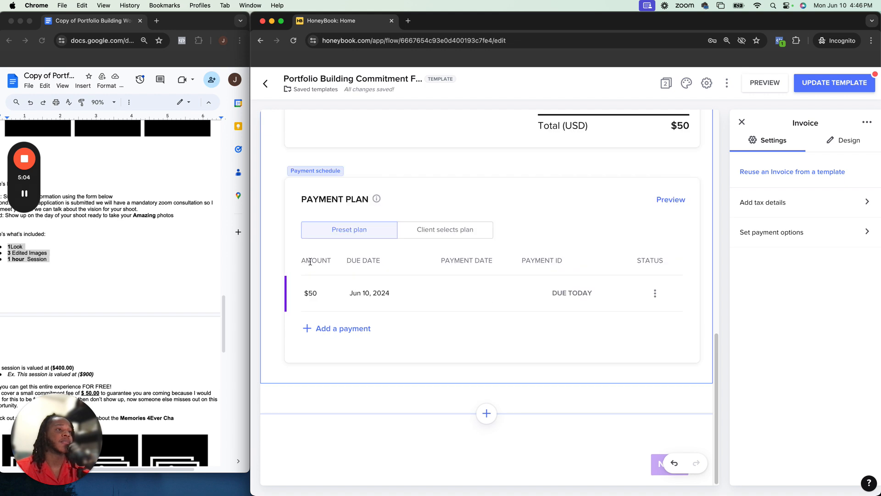
Add a second payment with a custom due date of Jun 17, 2024, then delete it again
left_click(345, 328)
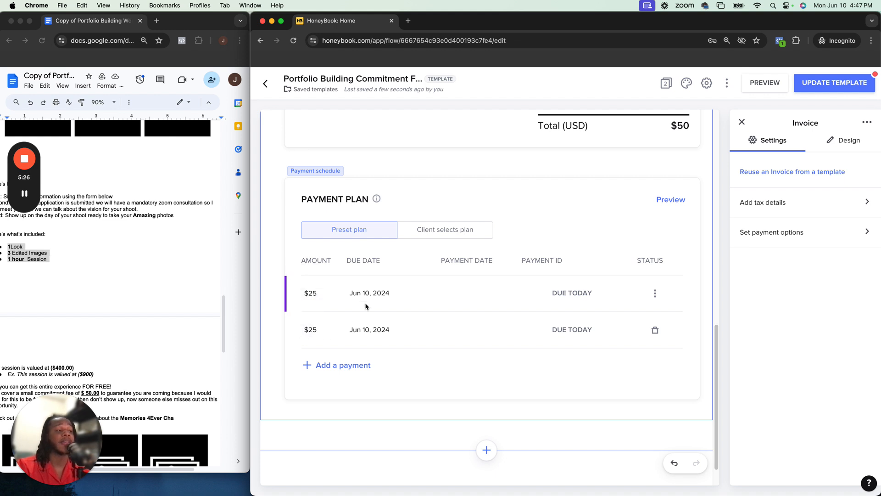
left_click(385, 294)
left_click(508, 291)
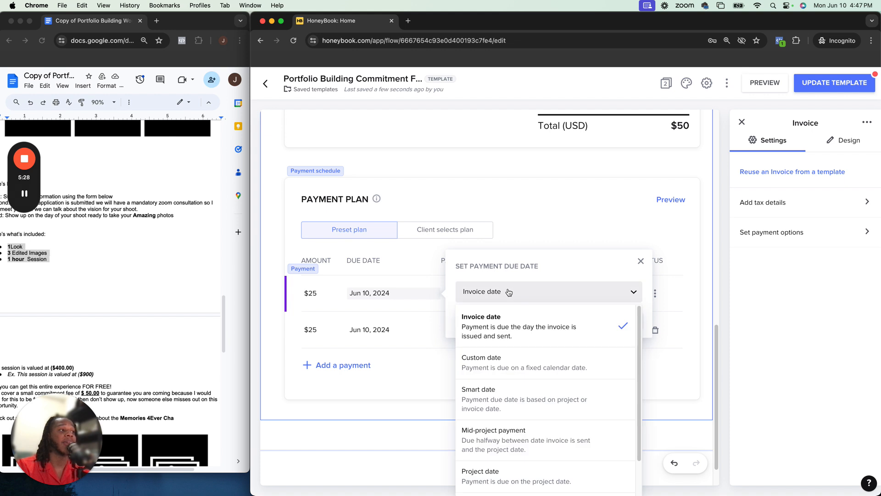
left_click(478, 289)
left_click(389, 299)
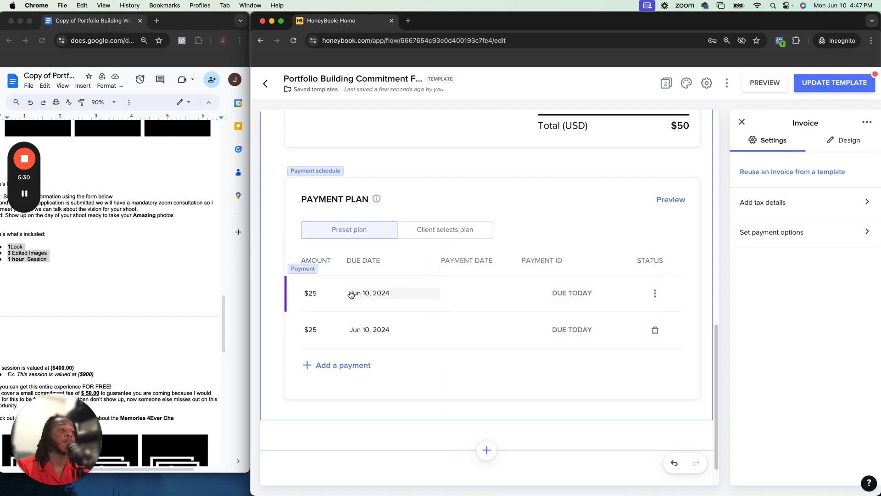
left_click(369, 329)
left_click(527, 328)
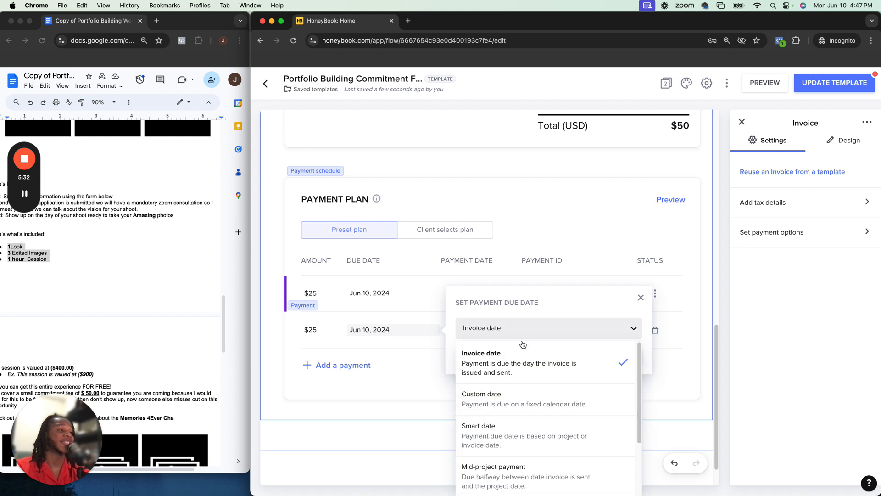
left_click(507, 378)
left_click(630, 353)
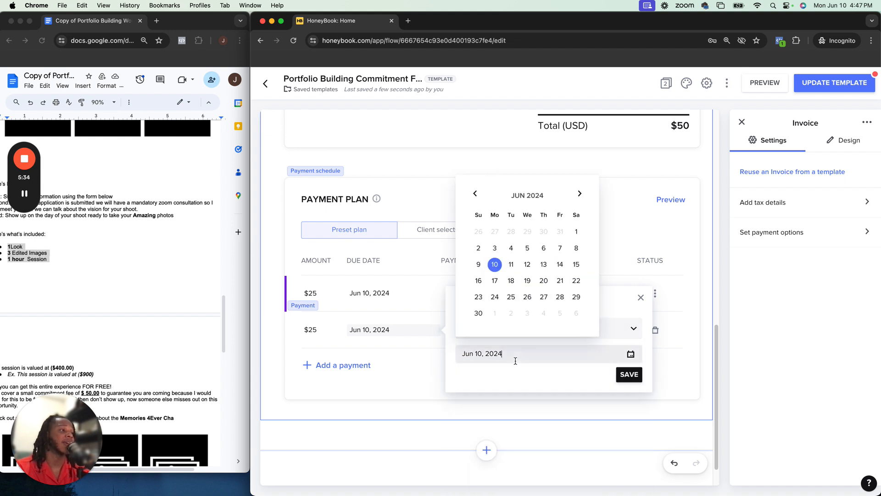
left_click(495, 280)
left_click(628, 374)
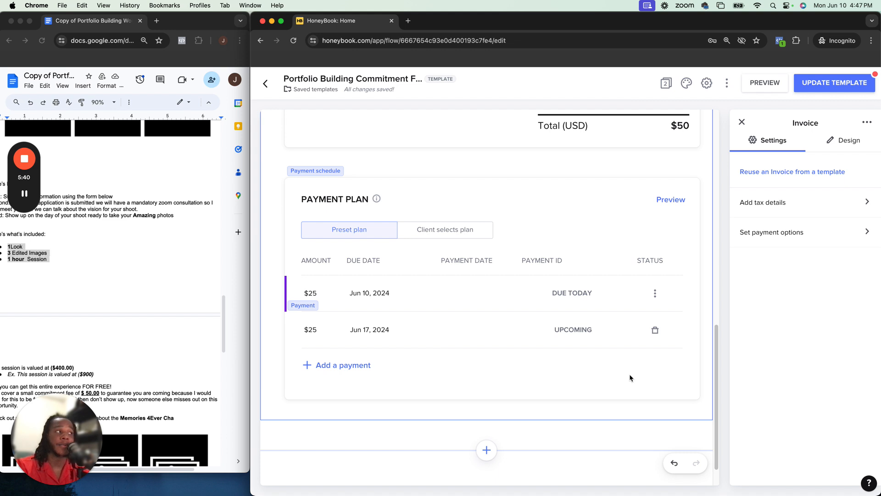
left_click(657, 329)
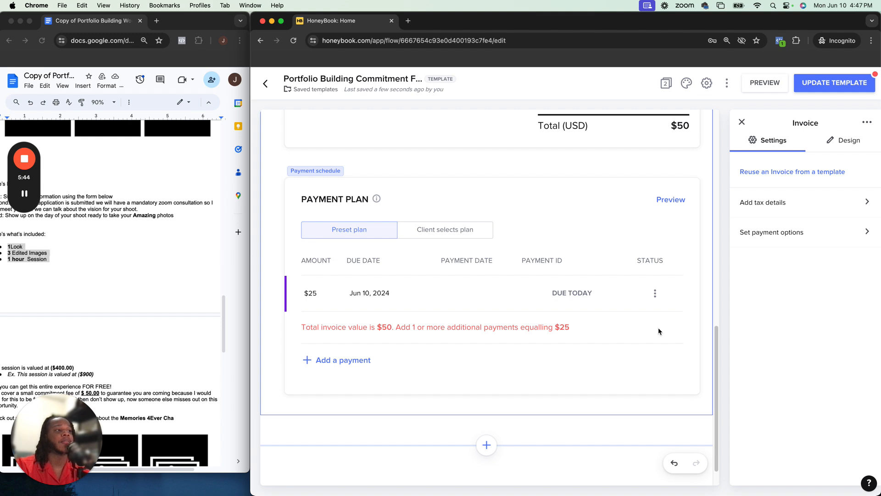
Open the Pay page and set the payment block to accept credit card payments only
scroll(588, 207, "up", 10)
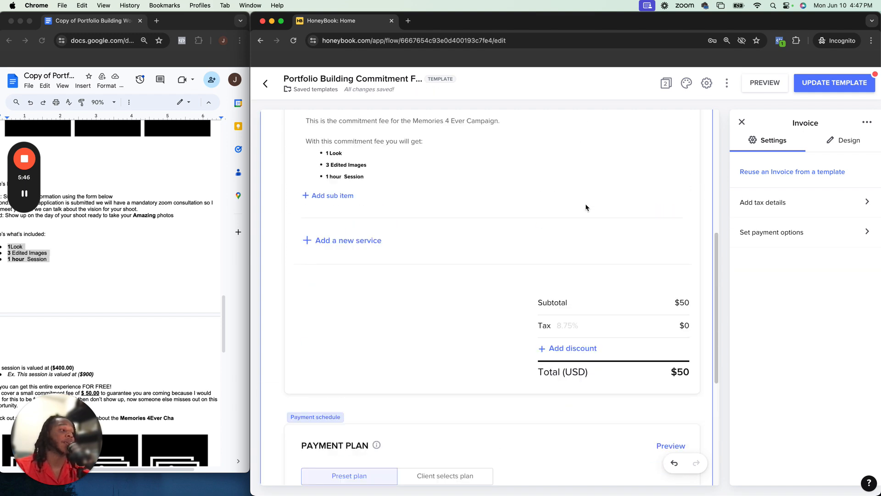
left_click(742, 122)
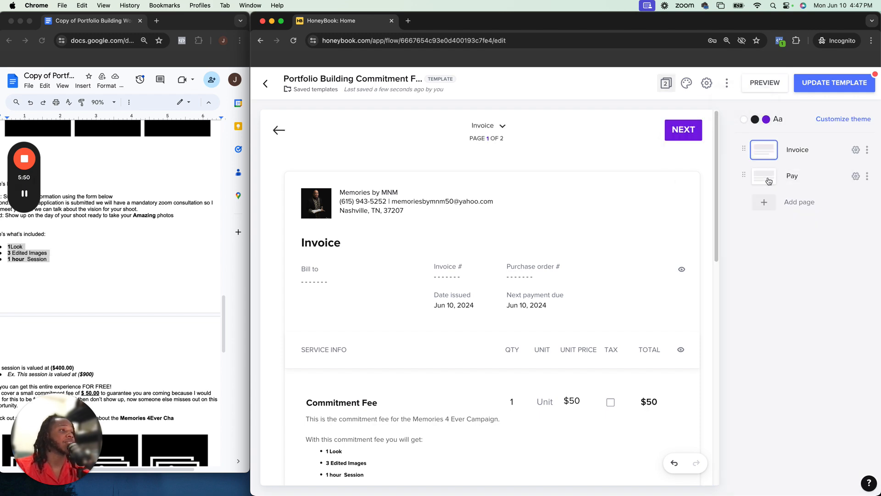
scroll(596, 257, "down", 10)
scroll(598, 268, "up", 10)
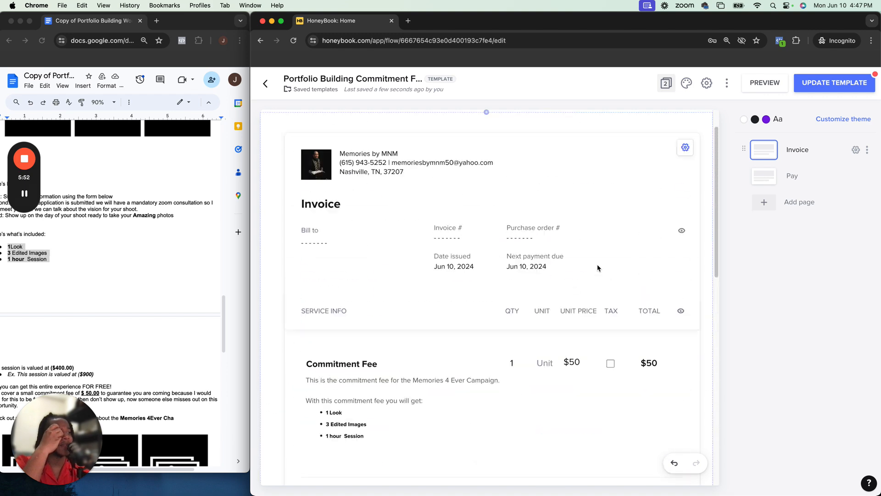
left_click(769, 179)
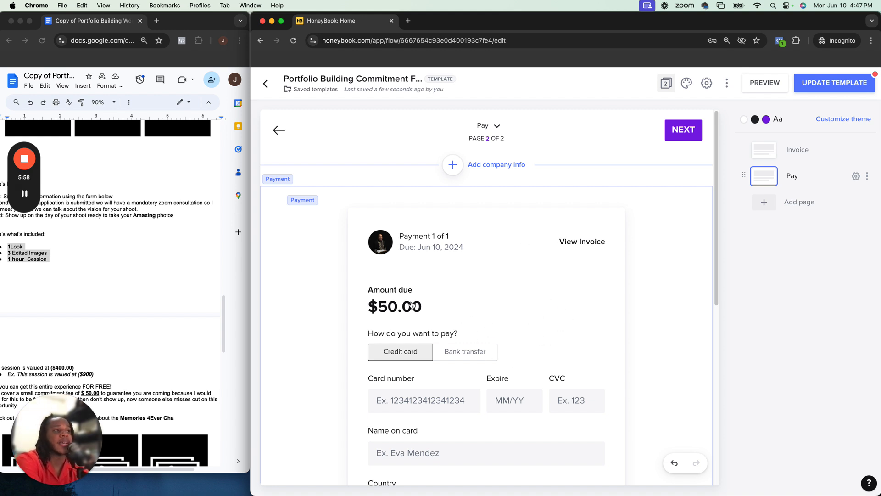
left_click(444, 329)
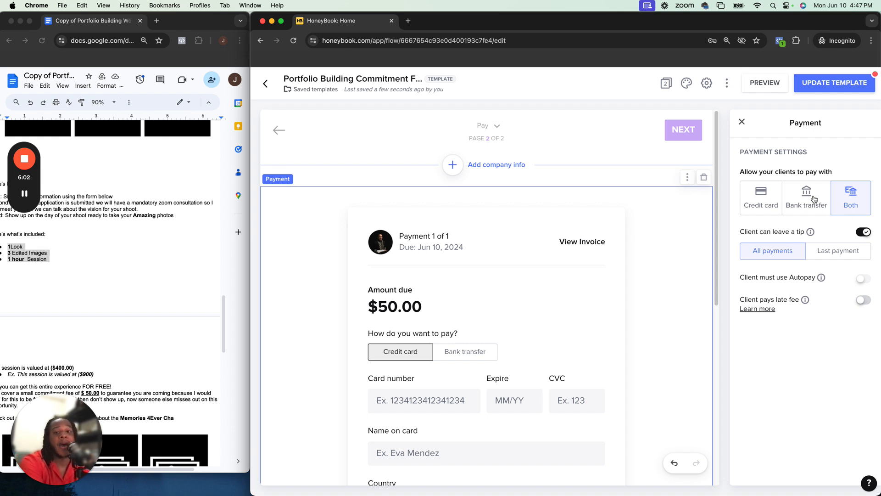
left_click(765, 202)
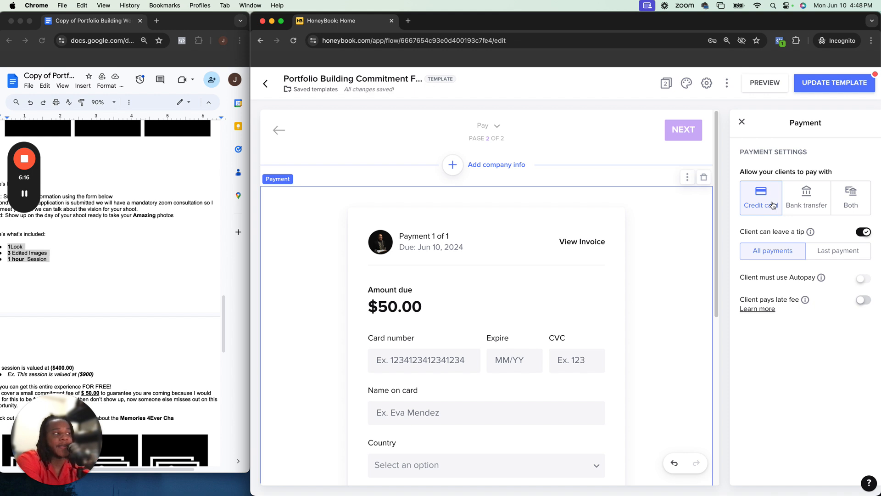
left_click(857, 233)
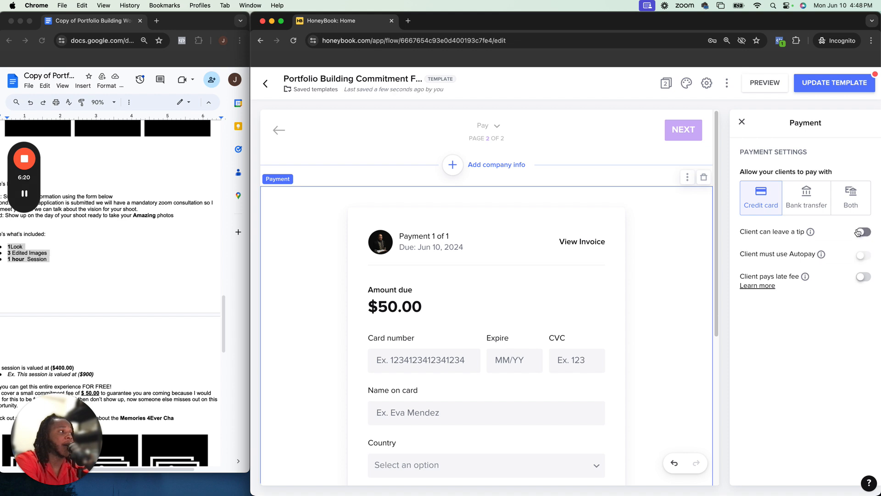
left_click(857, 233)
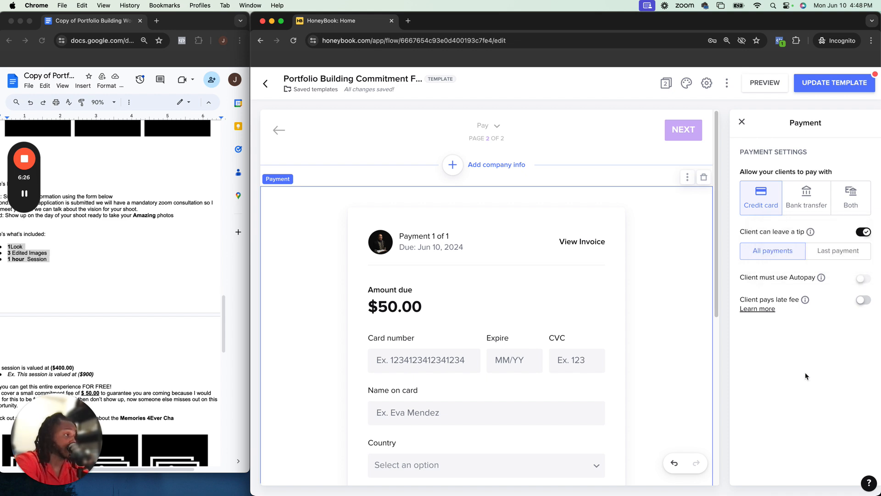
Save the changes to the template and dismiss the confirmation
left_click(838, 87)
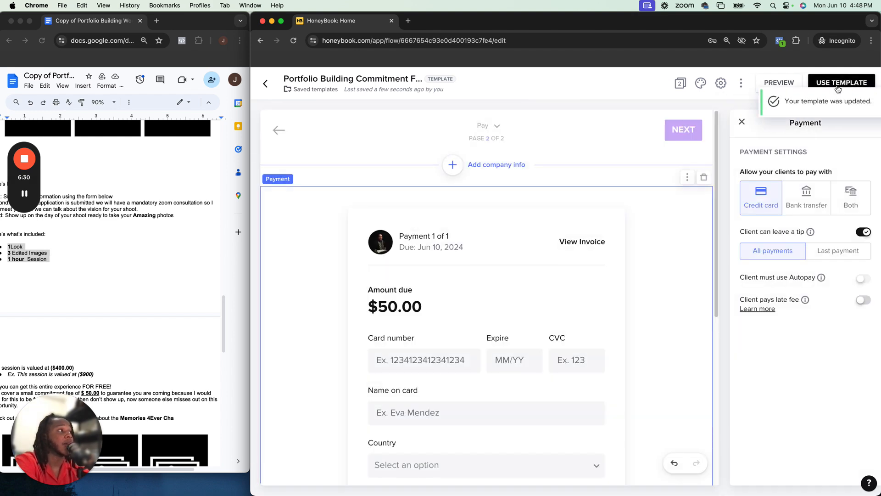
left_click(741, 121)
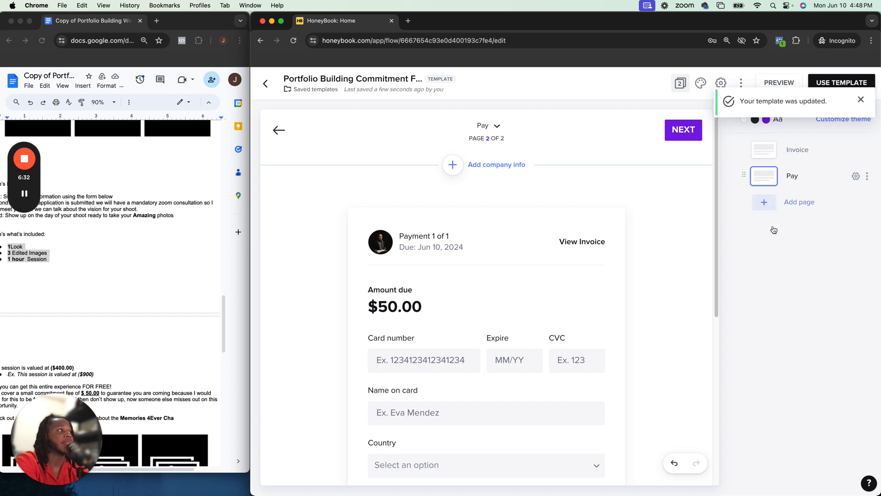
left_click(860, 101)
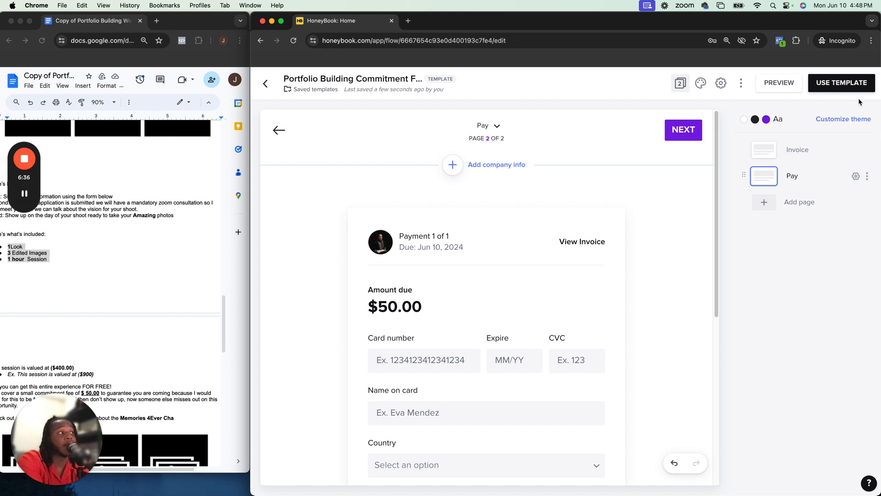
Use the template for a new project named Test Project
left_click(837, 84)
left_click(500, 238)
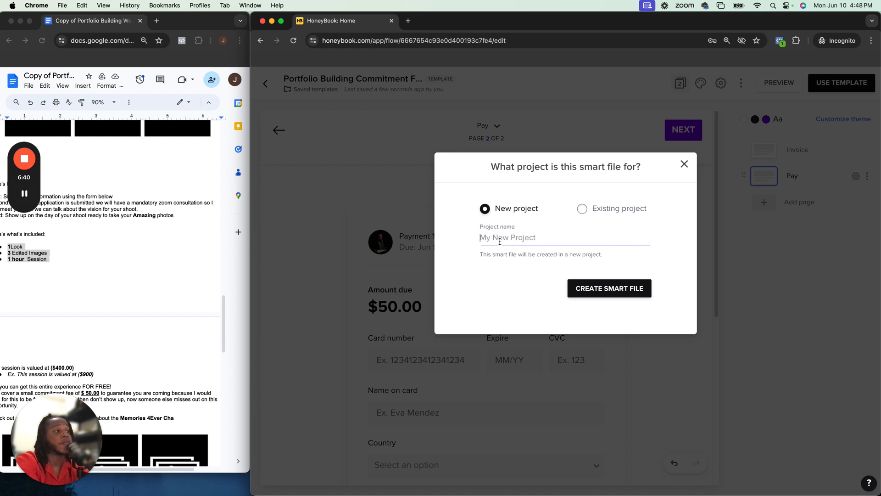
type("Test ")
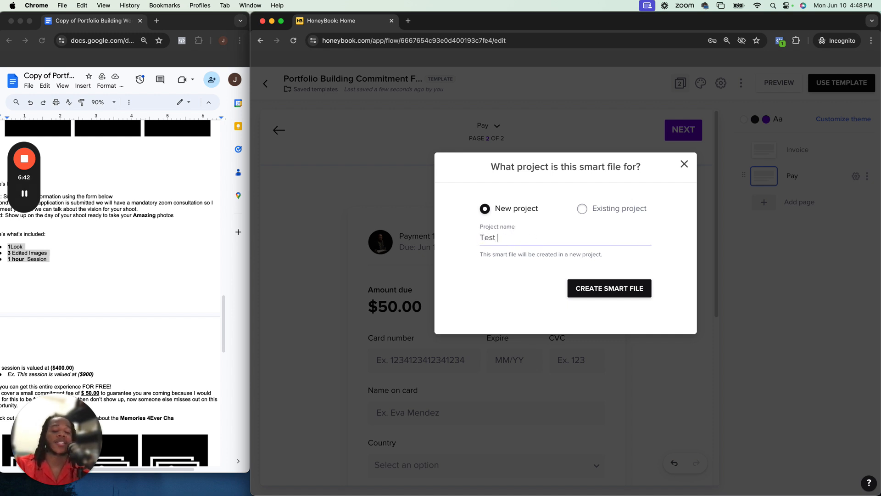
type("Project")
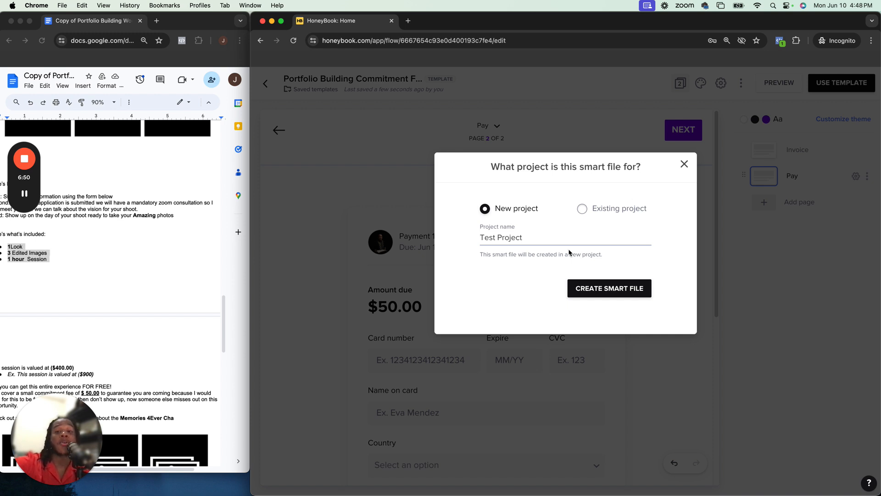
left_click(582, 209)
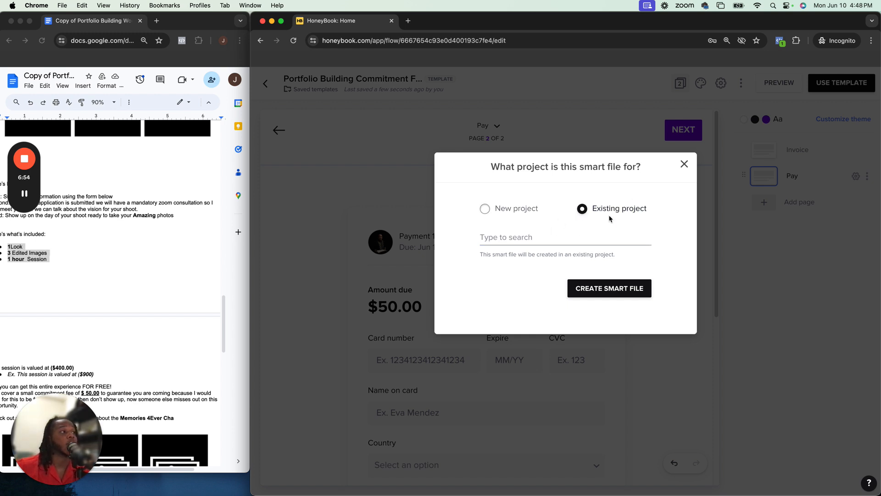
left_click(544, 235)
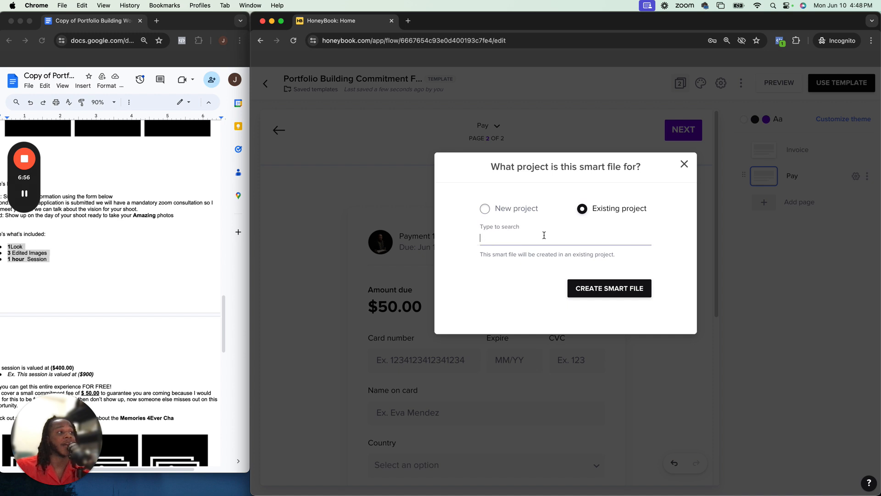
type("s")
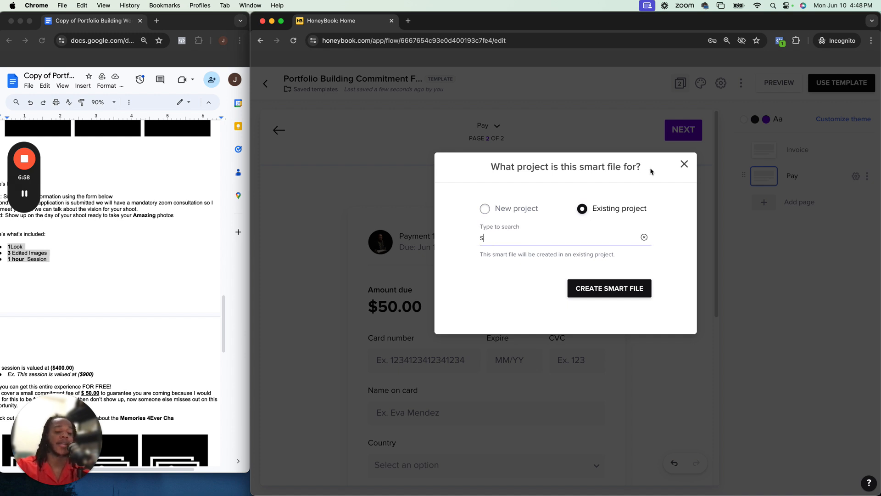
key("BackSpace")
left_click(516, 210)
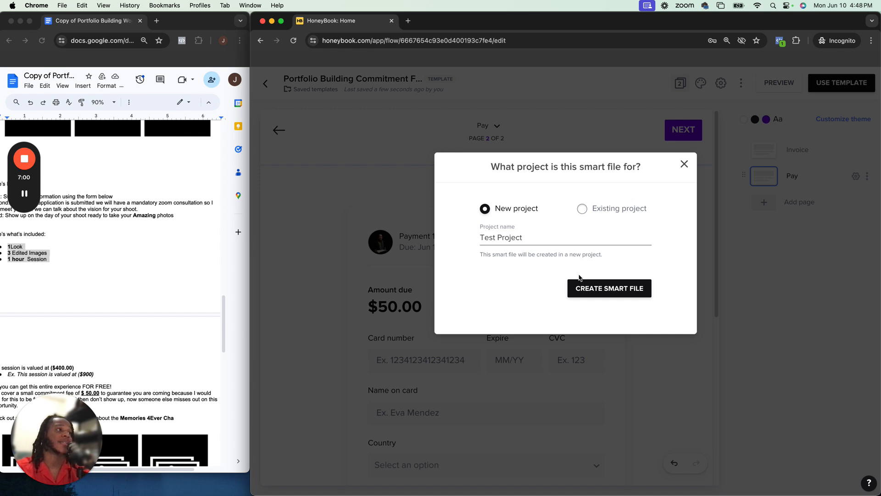
Create the smart file and open its sharing dialog
left_click(588, 287)
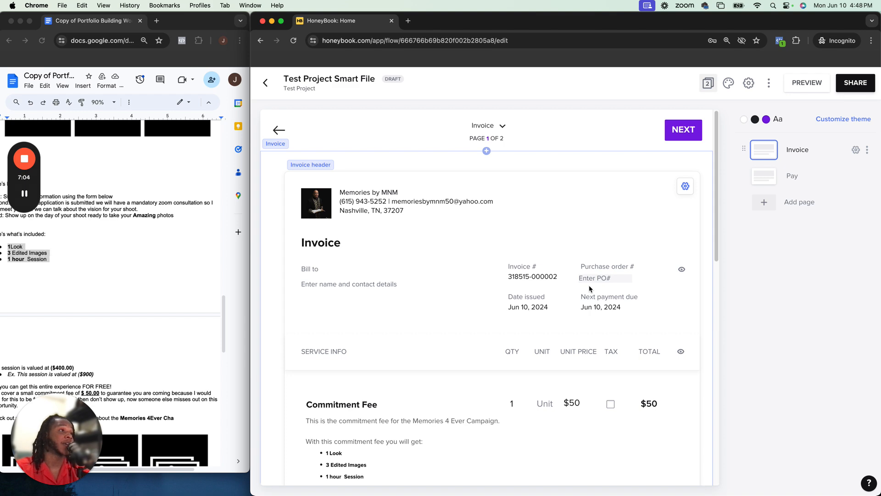
left_click(854, 90)
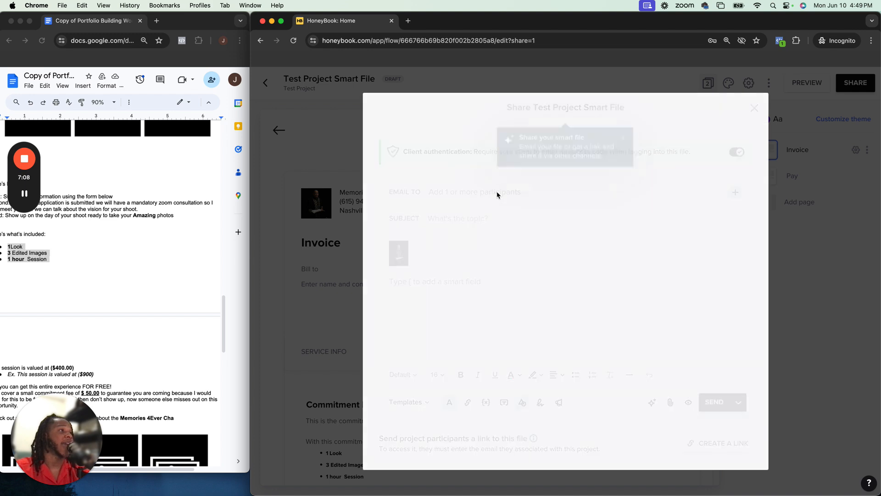
left_click(497, 194)
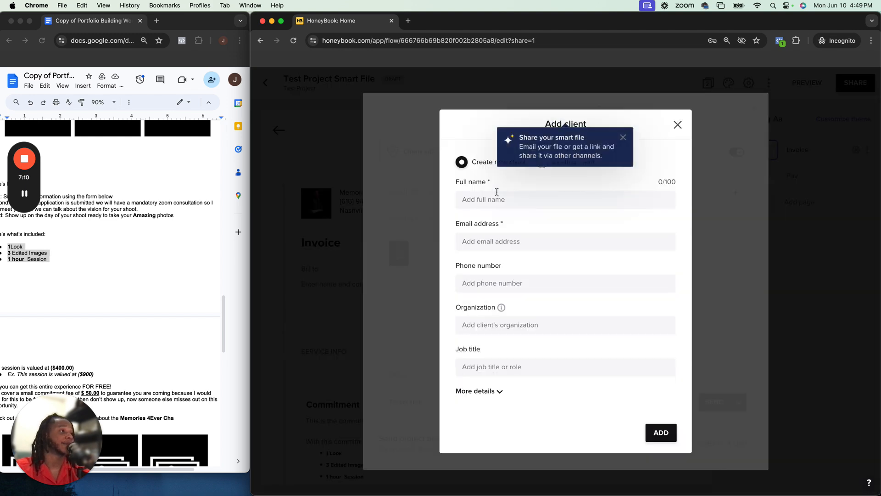
left_click(623, 138)
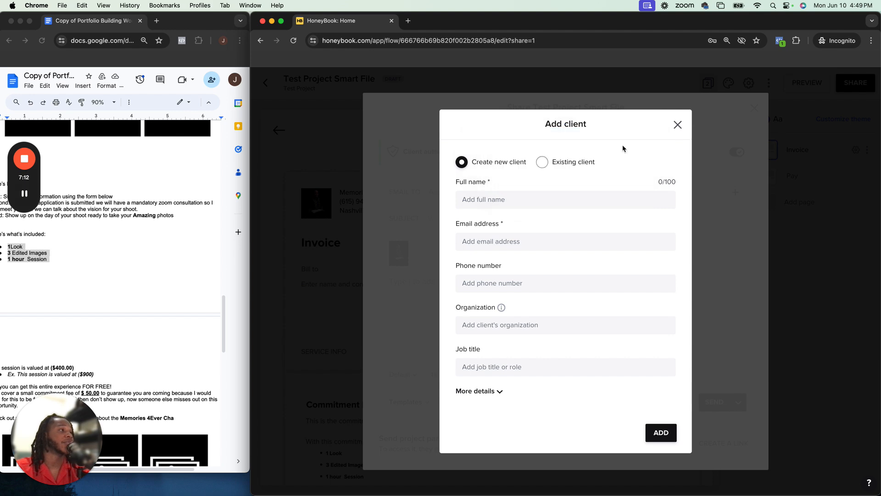
left_click(678, 125)
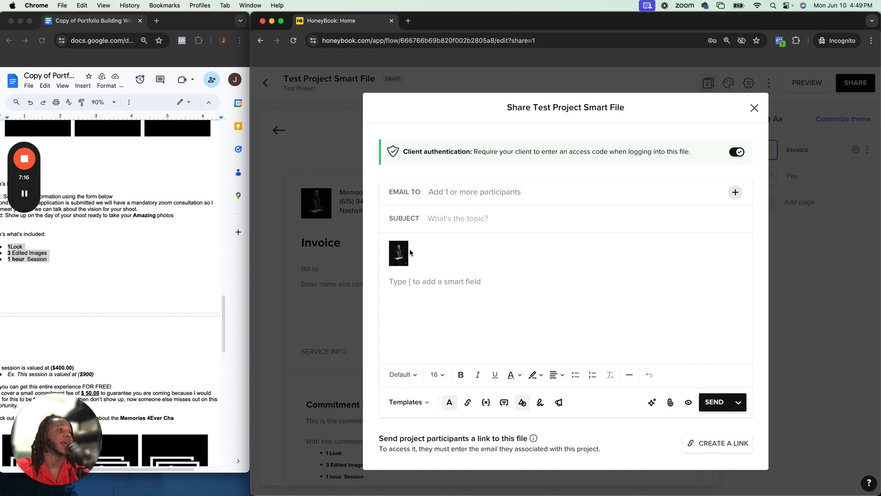
Remove the image from the share message body and begin the message with "Hey"
mouse_move(404, 249)
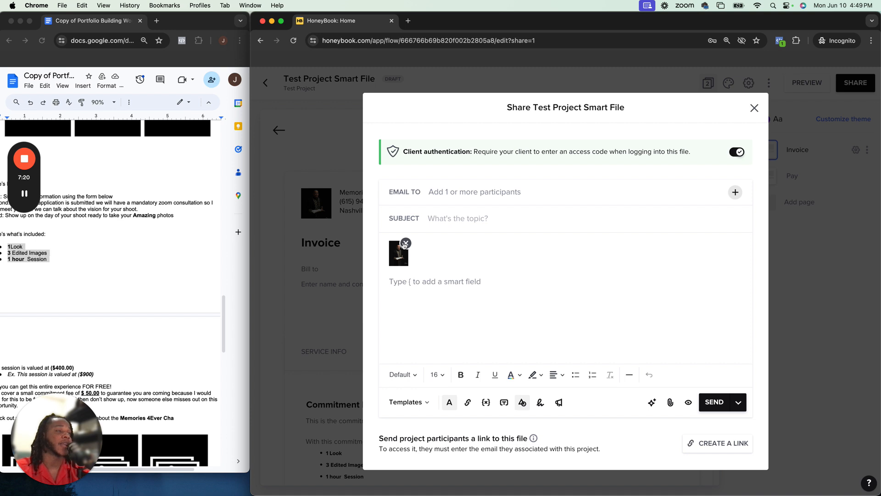
left_click(405, 244)
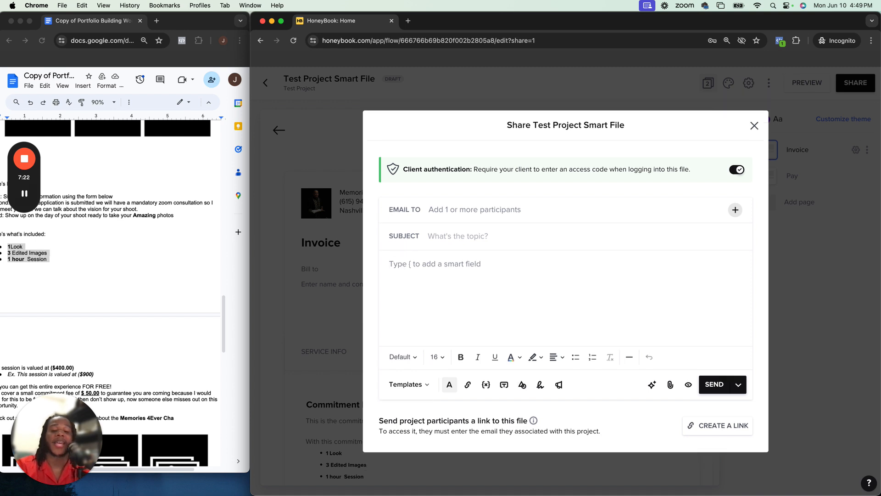
type("Hey")
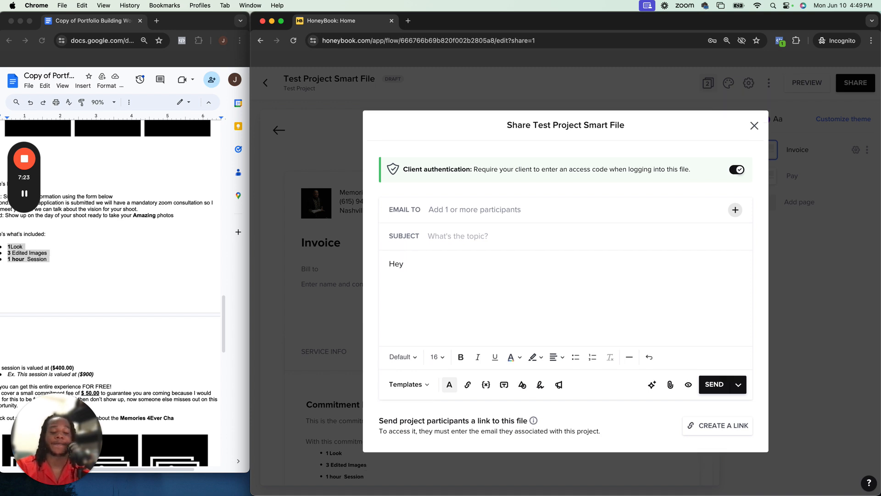
Insert the Project name smart field after the greeting
left_click(486, 384)
left_click(597, 294)
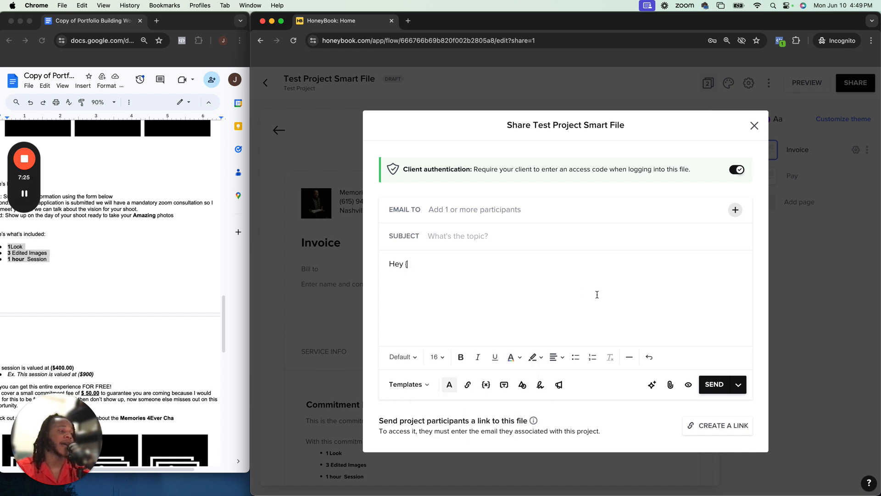
left_click(486, 384)
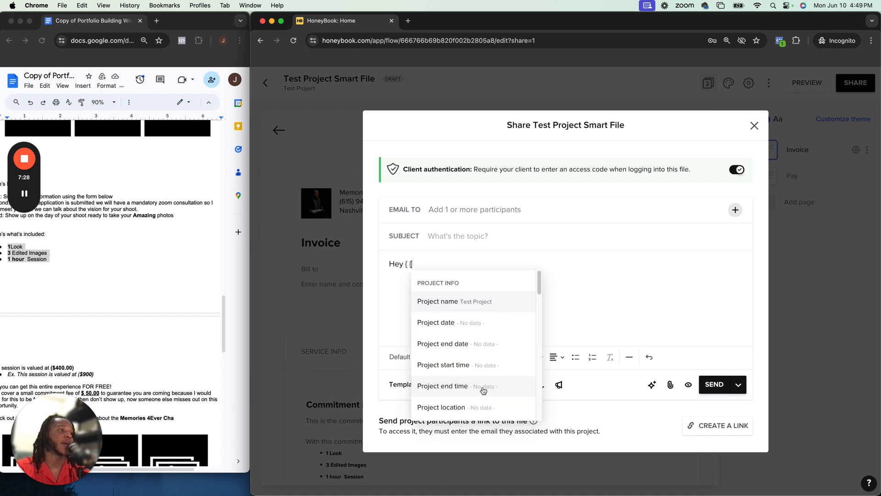
key("BackSpace")
key("BackSpace")
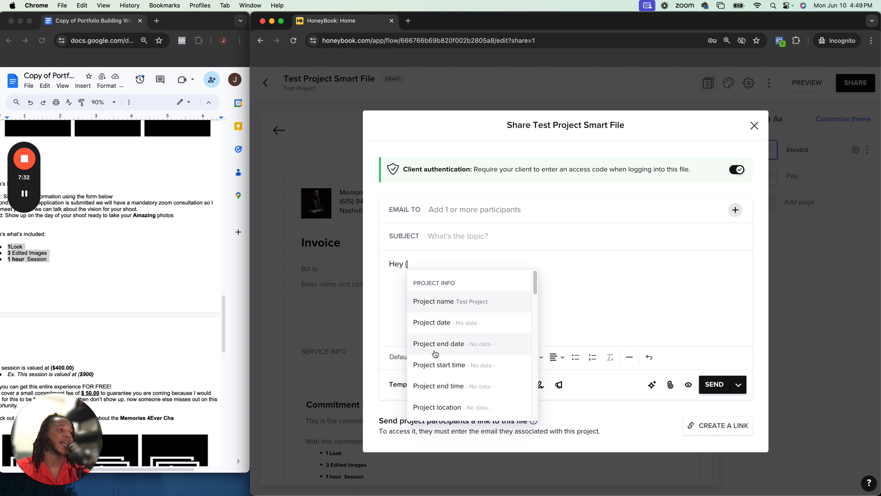
left_click(449, 303)
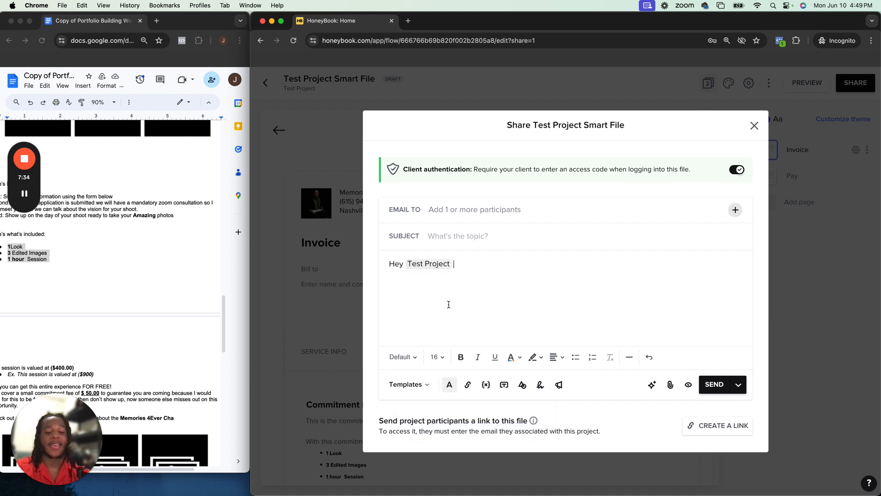
Continue the message with "Attatched below is your invoice" after the smart field
type("Attatche")
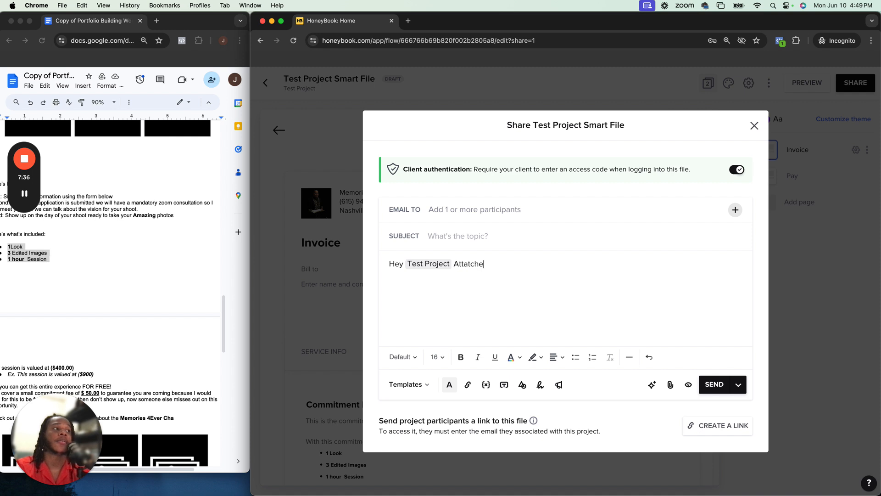
type("d below i your")
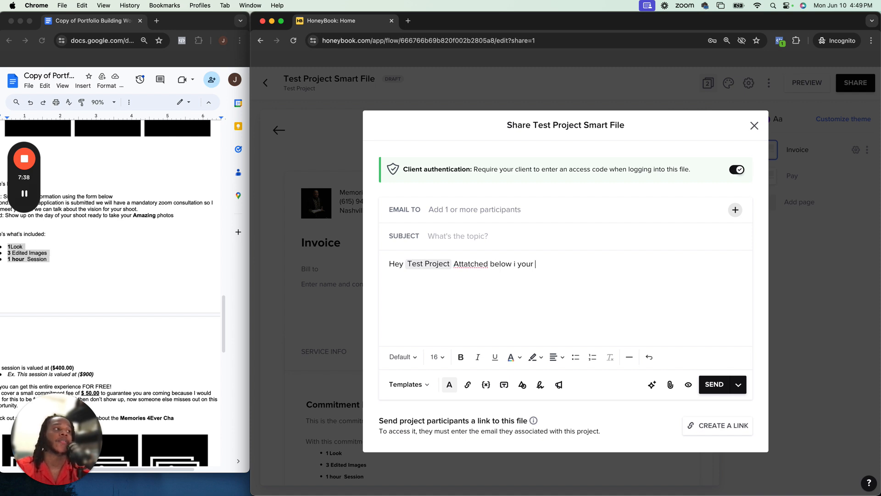
key("BackSpace")
key("BackSpace")
key("BackSpace")
key("BackSpace")
key("BackSpace")
type("s your i")
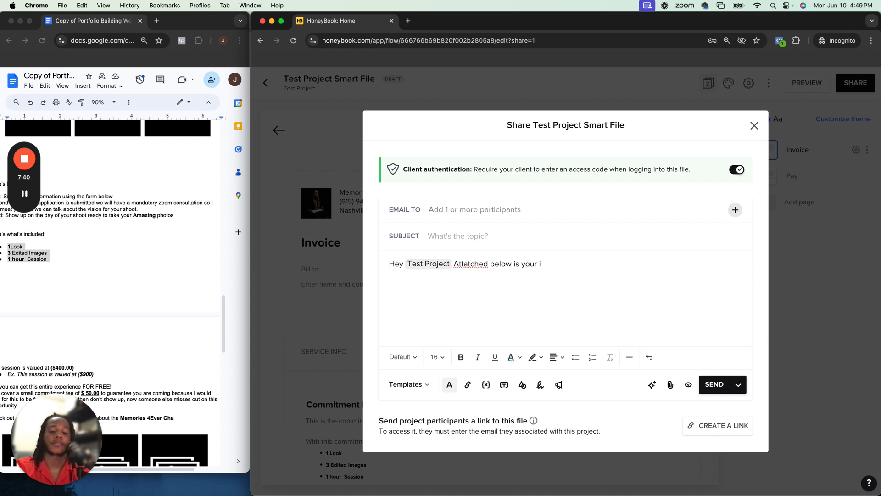
type("nvoice")
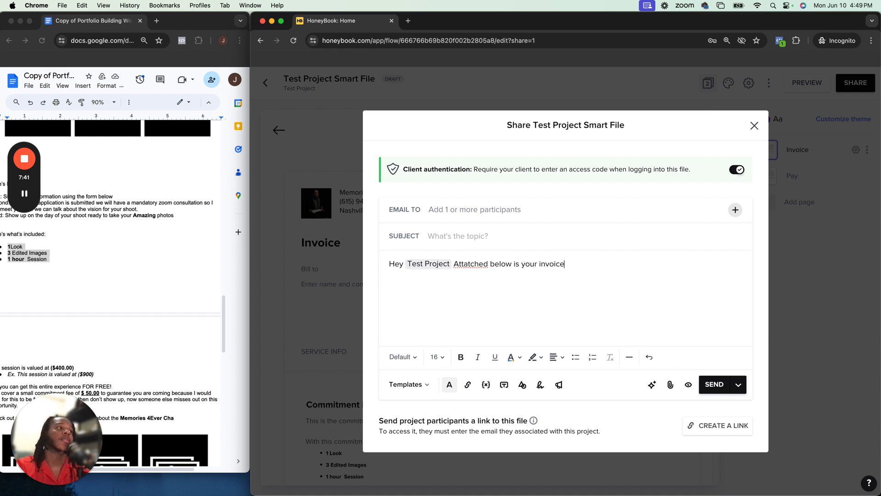
Correct the spelling to "Attached", end the sentence with a period, and close the share dialog
right_click(471, 262)
left_click(480, 270)
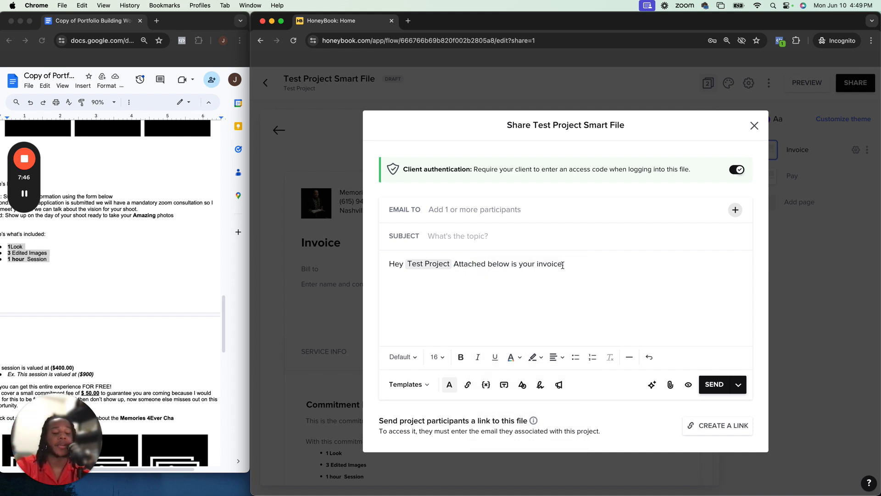
type(".")
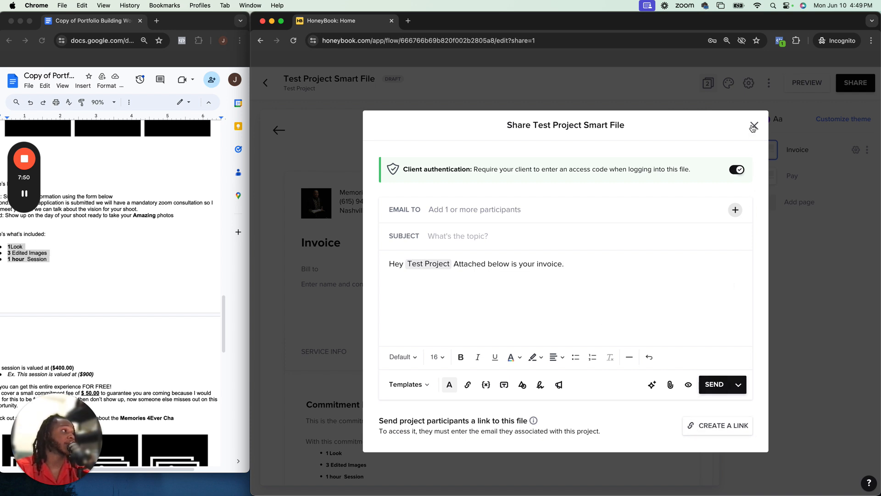
left_click(753, 127)
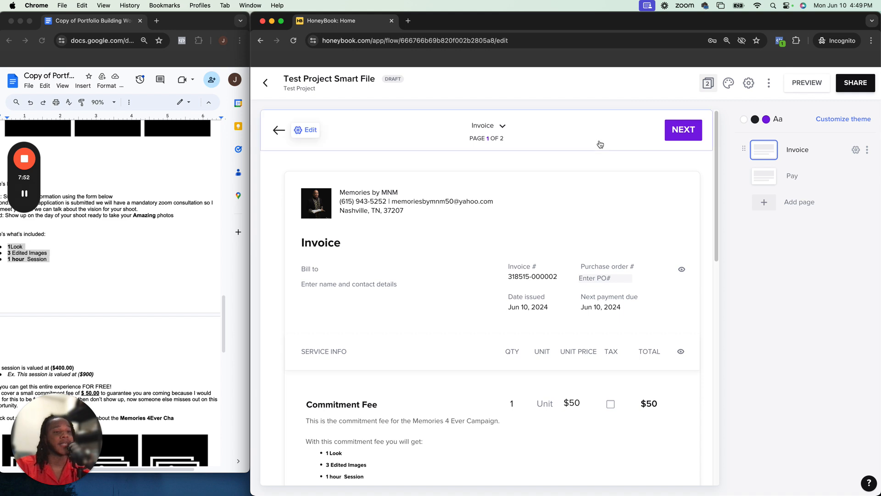